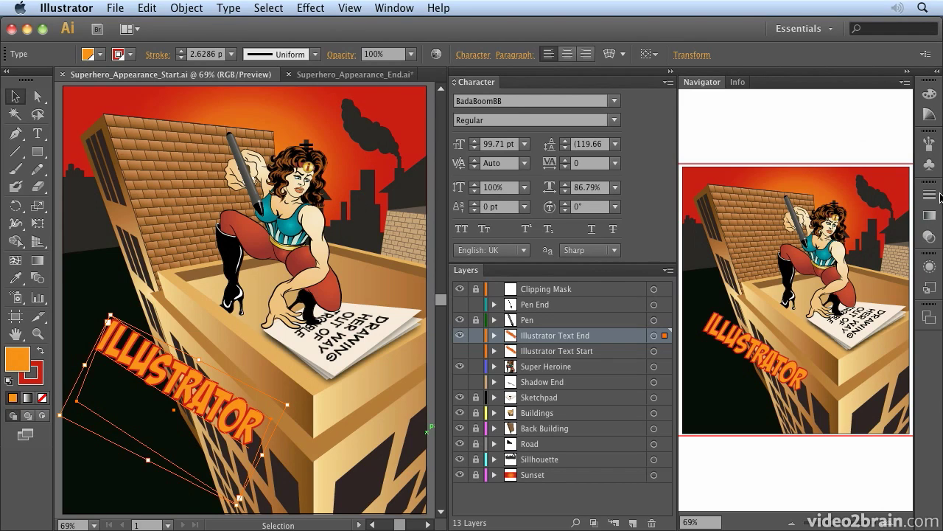
Step: Show the ILLUSTRATOR text's appearance attributes and add a new stroke to it
left_click(929, 267)
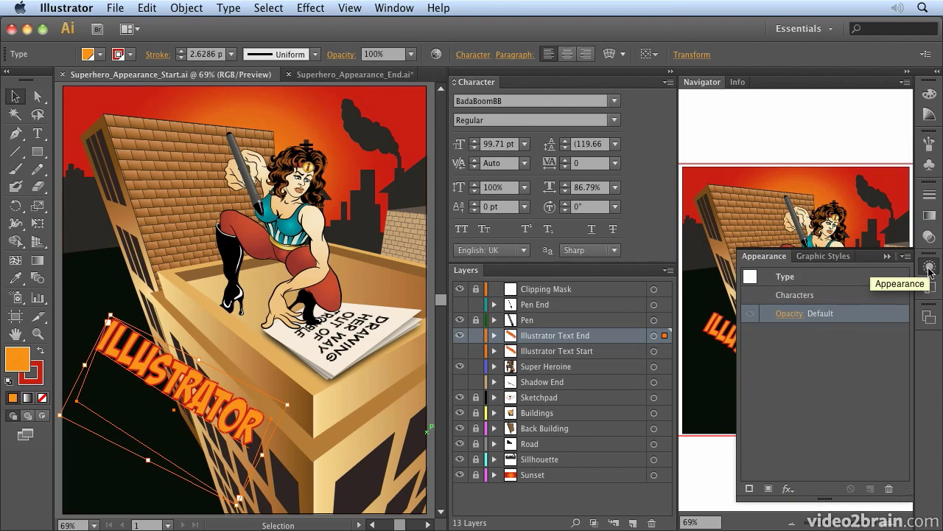
left_click(493, 335)
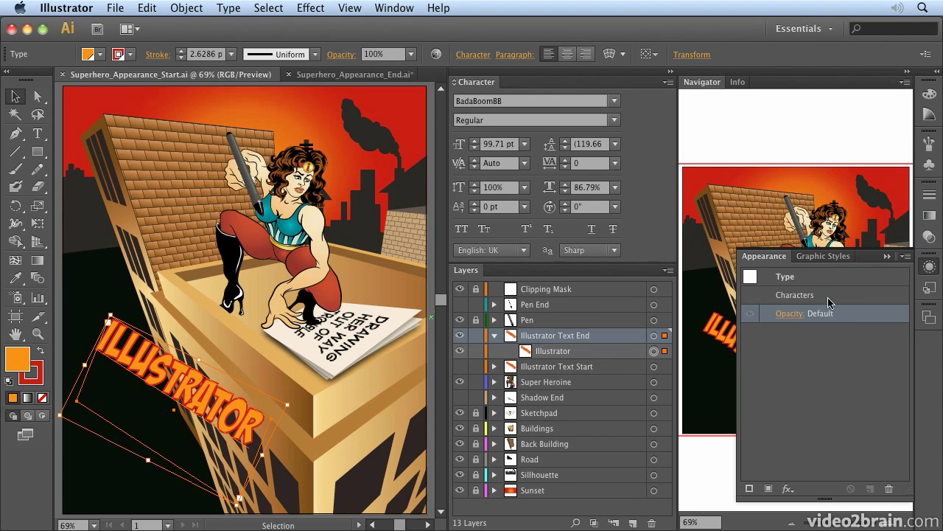
left_click(905, 258)
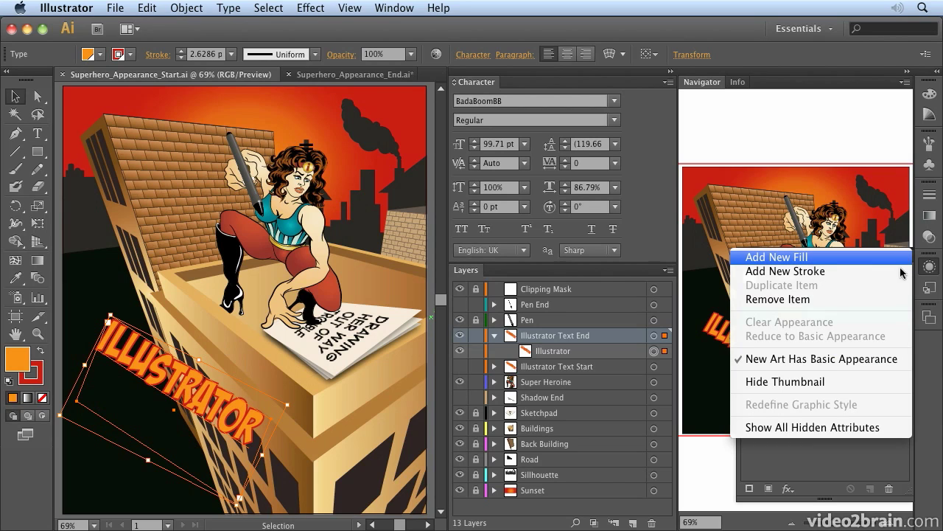
left_click(900, 271)
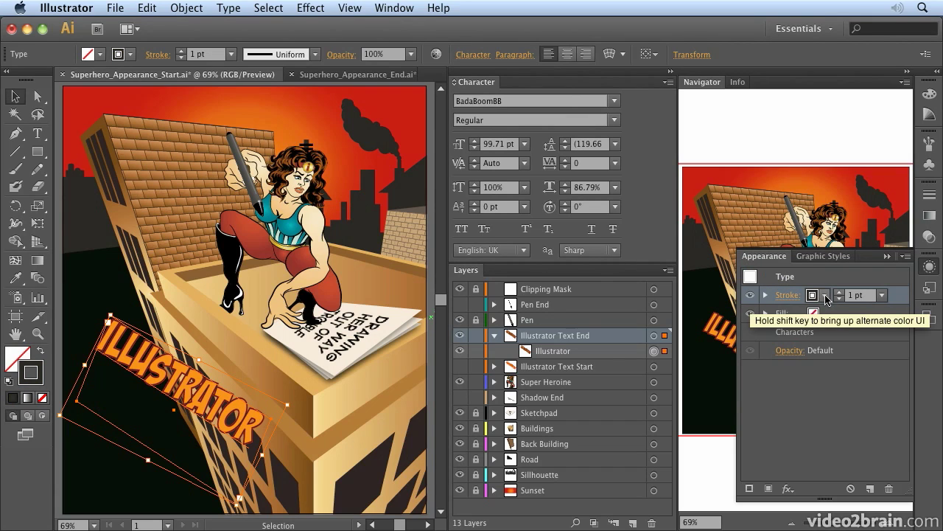
left_click(825, 295)
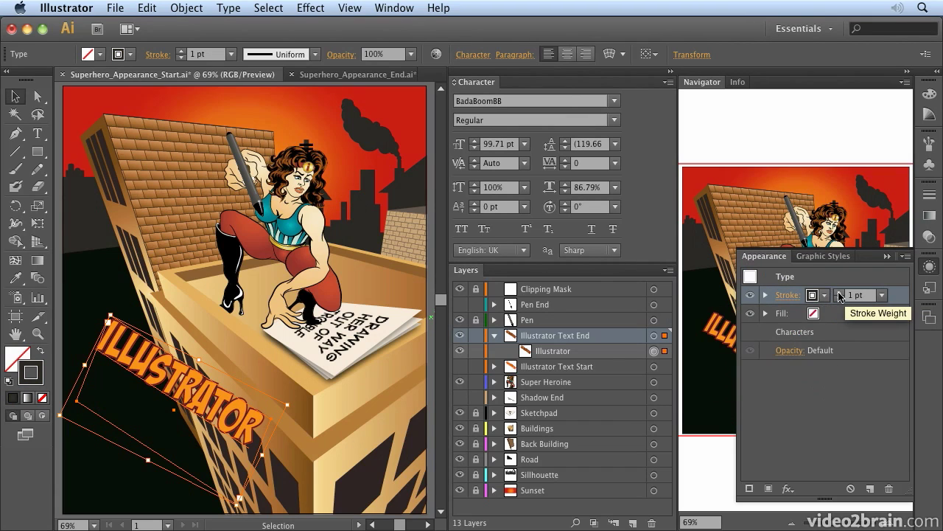
Step: Make the new stroke 4 pt thick and red
left_click(839, 292)
left_click(839, 292)
left_click(839, 292)
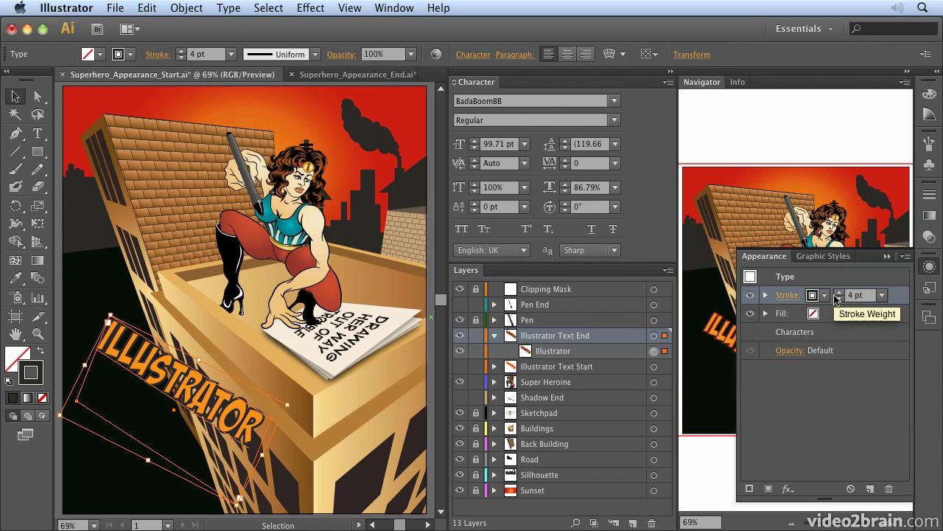
left_click(825, 298)
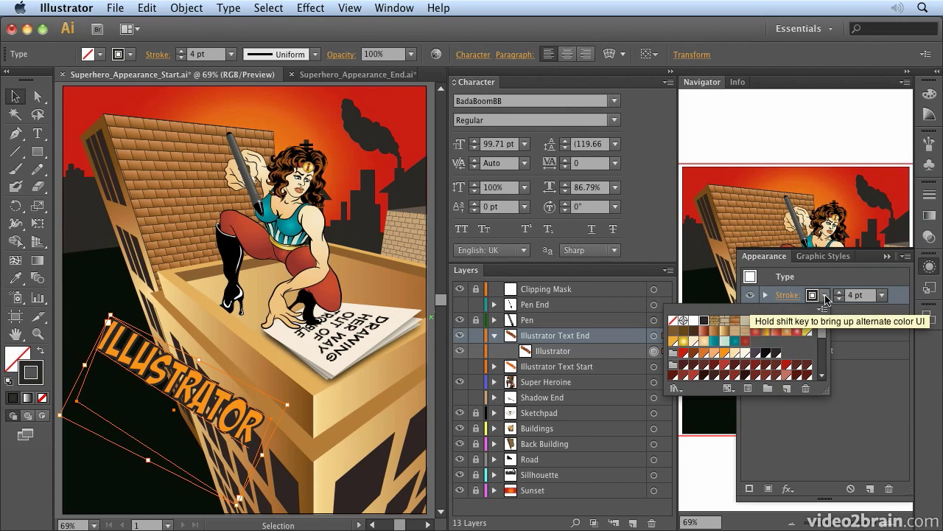
left_click(681, 364)
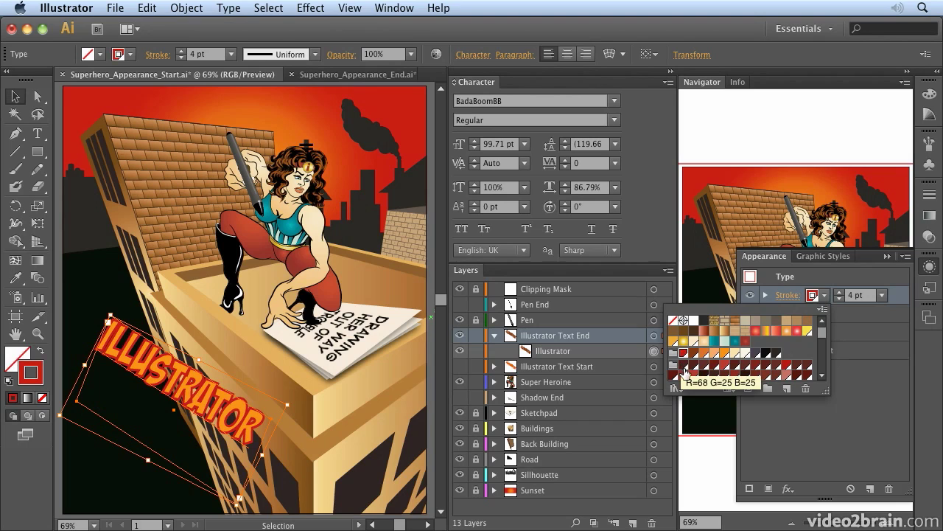
left_click(883, 389)
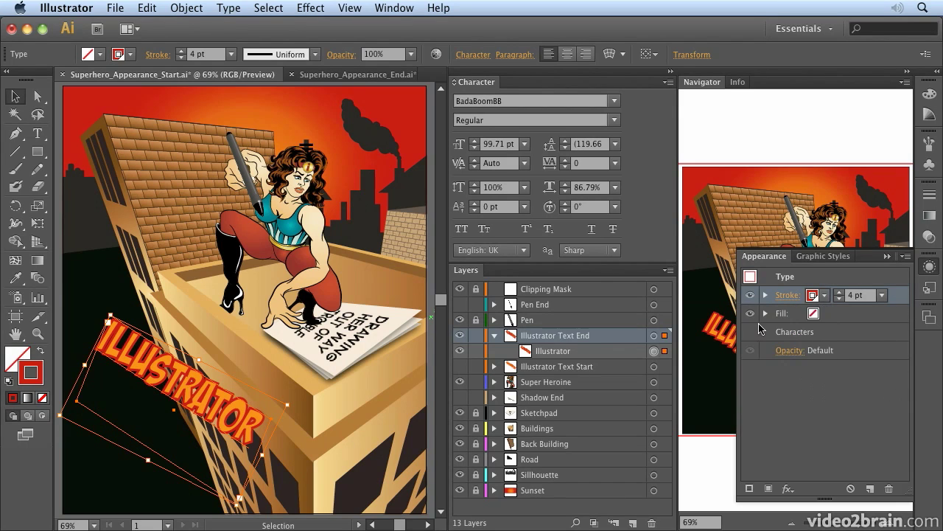
Step: Give the text fill a yellow-orange swatch after trying and cancelling a teal one
left_click(814, 315)
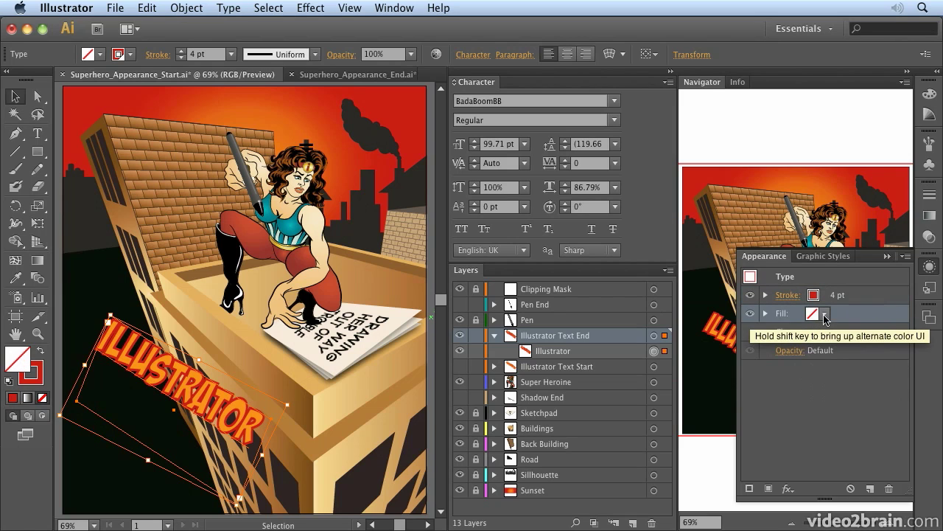
left_click(813, 314)
double_click(714, 359)
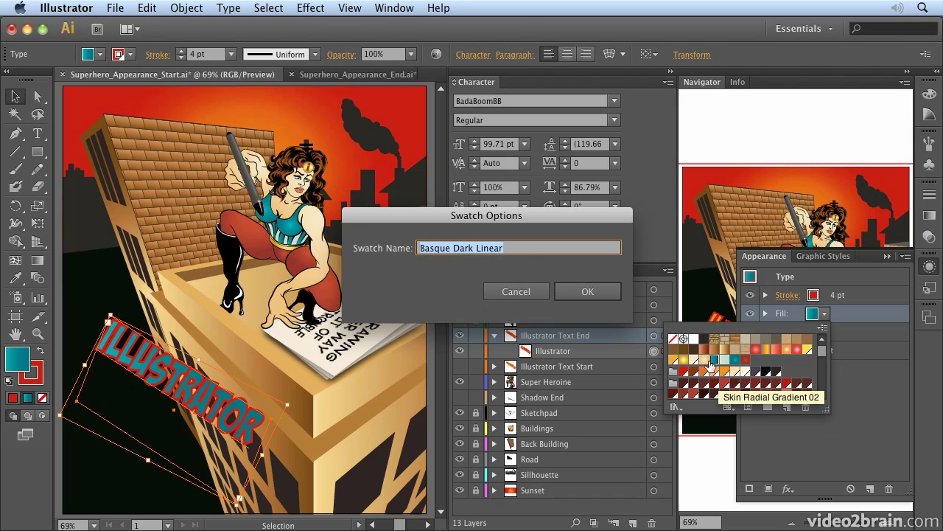
left_click(516, 291)
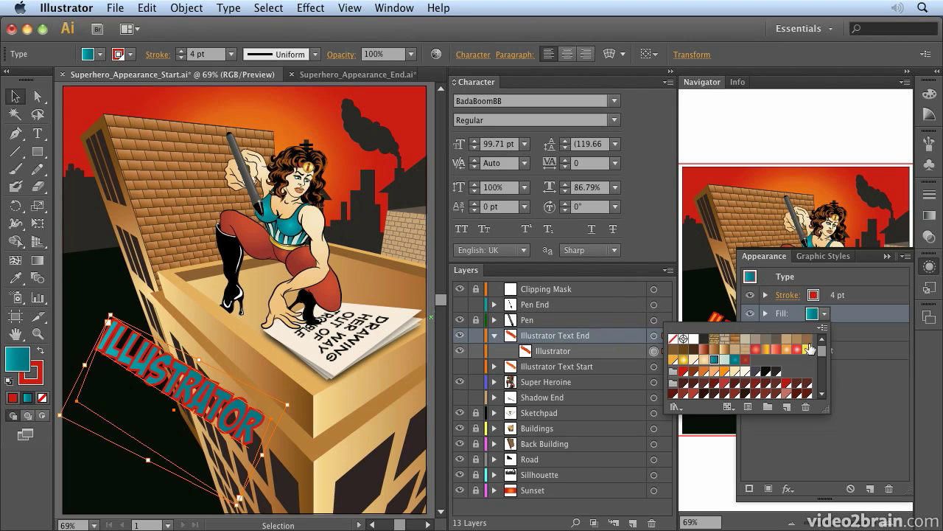
left_click(673, 360)
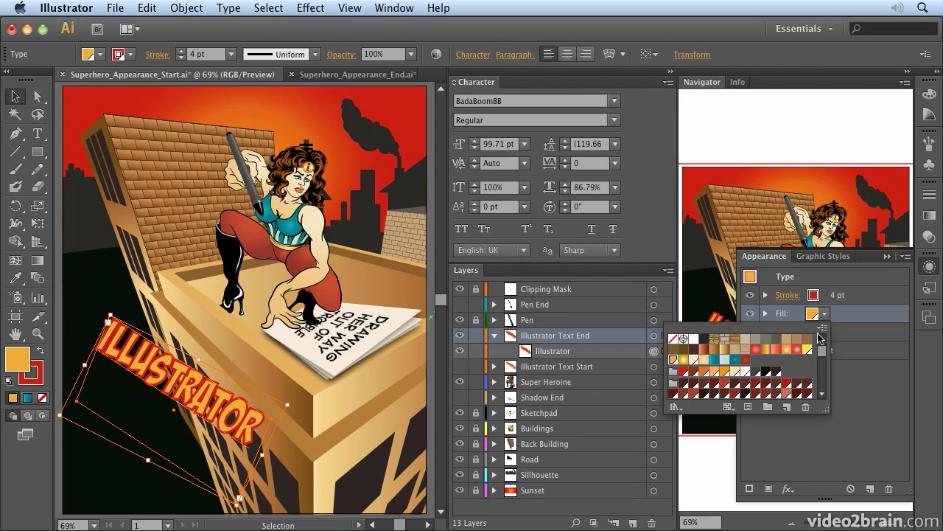
left_click(892, 374)
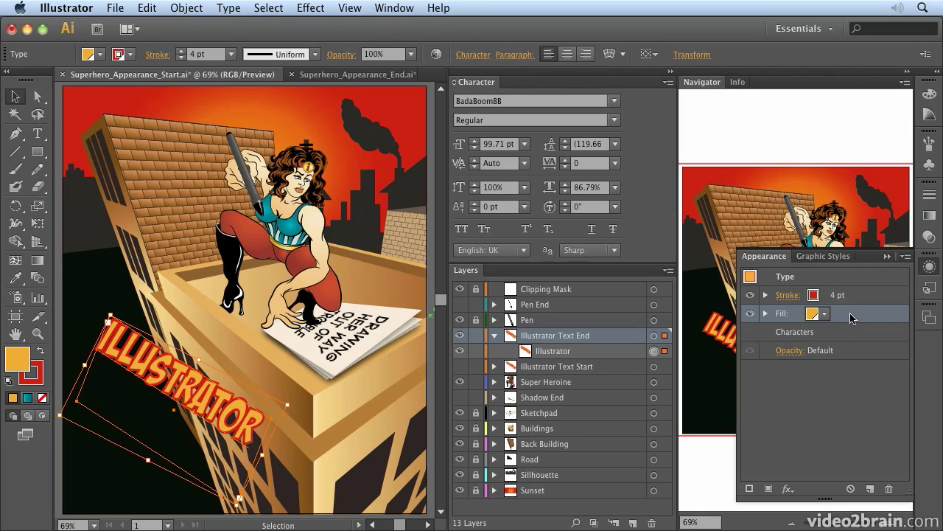
Step: Stack the fill above the red stroke and raise the stroke weight to 17 pt
left_click_drag(847, 317, 843, 297)
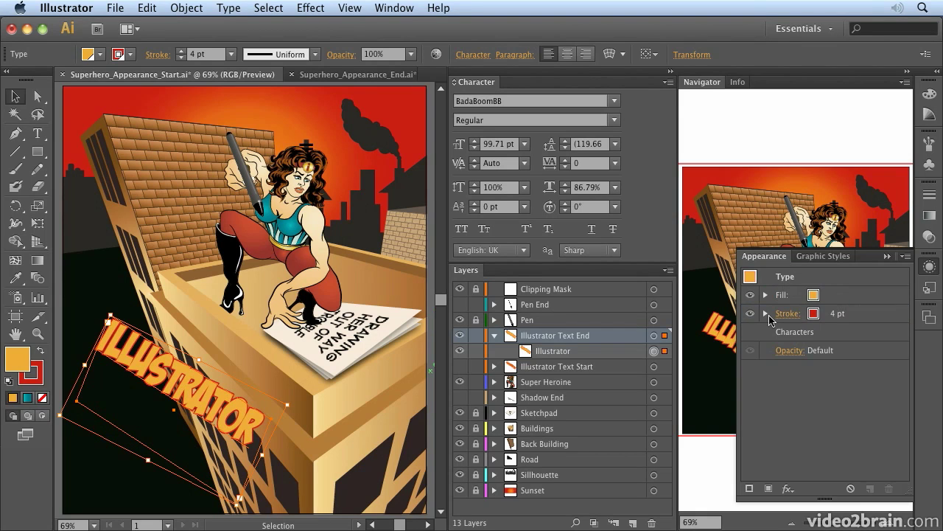
left_click(767, 317)
left_click(812, 313)
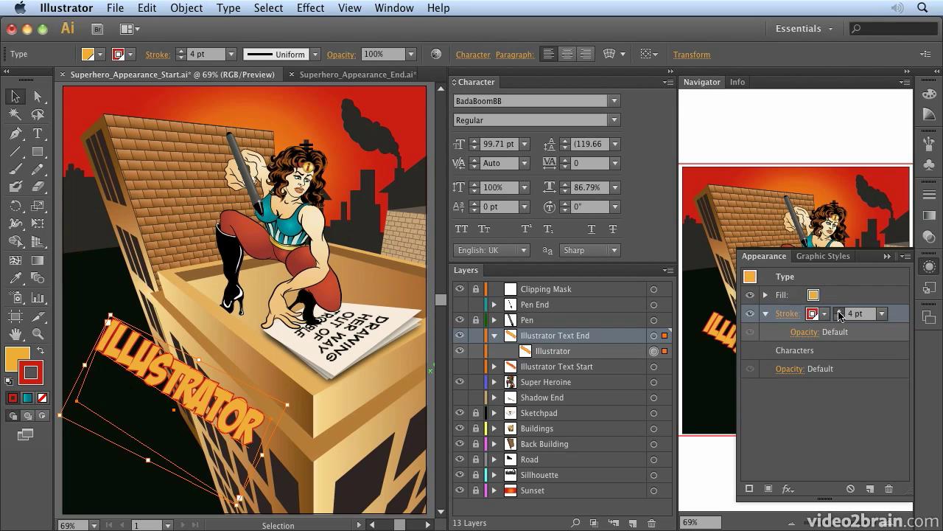
left_click(839, 310)
left_click(838, 310)
left_click(839, 311)
left_click(839, 310)
left_click(838, 311)
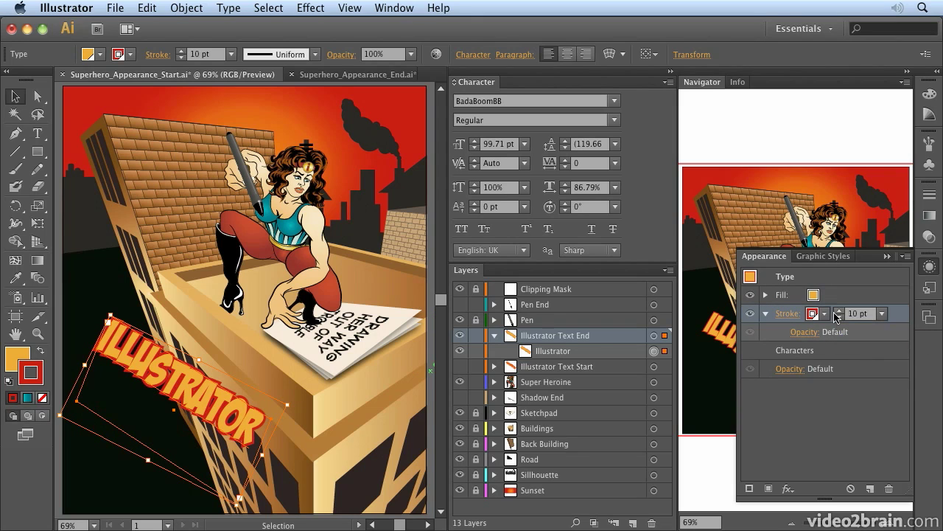
left_click(839, 311)
left_click(838, 310)
left_click(839, 311)
left_click(839, 310)
left_click(838, 311)
left_click(838, 310)
left_click(838, 311)
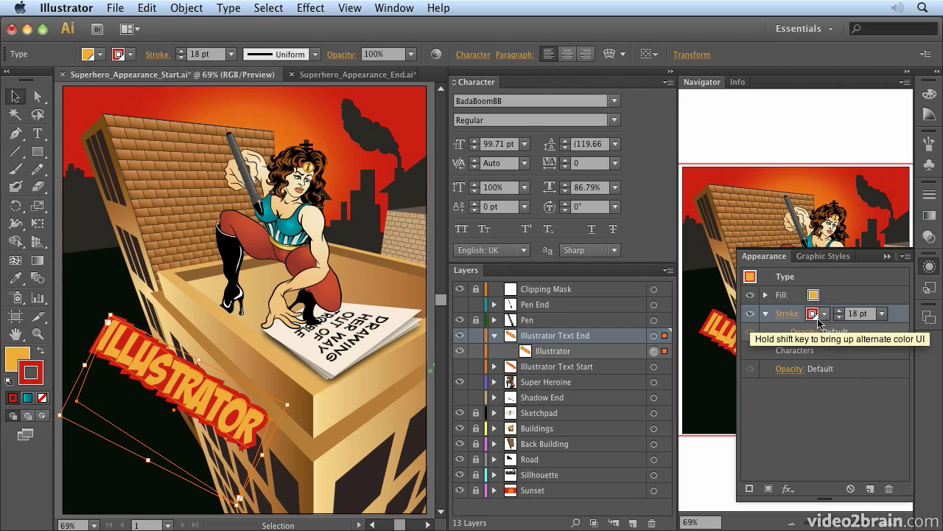
left_click(838, 317)
left_click(766, 314)
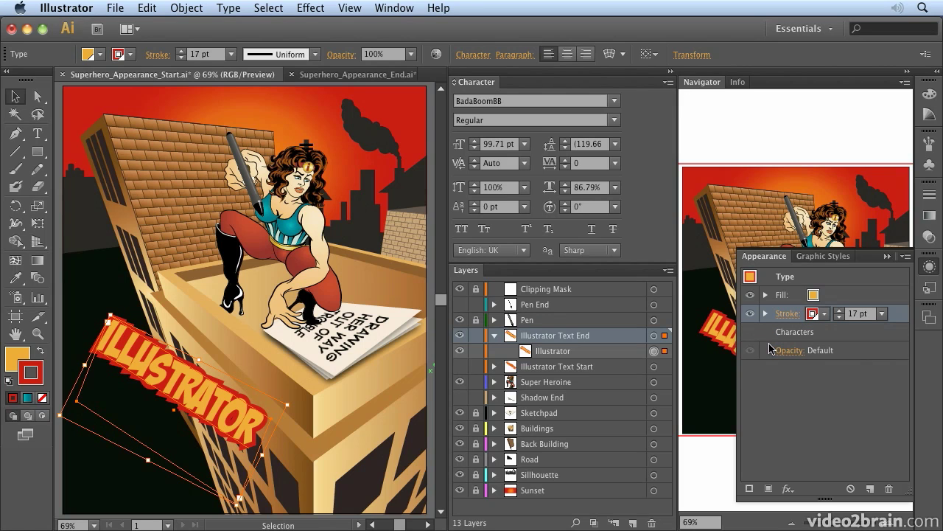
left_click(790, 351)
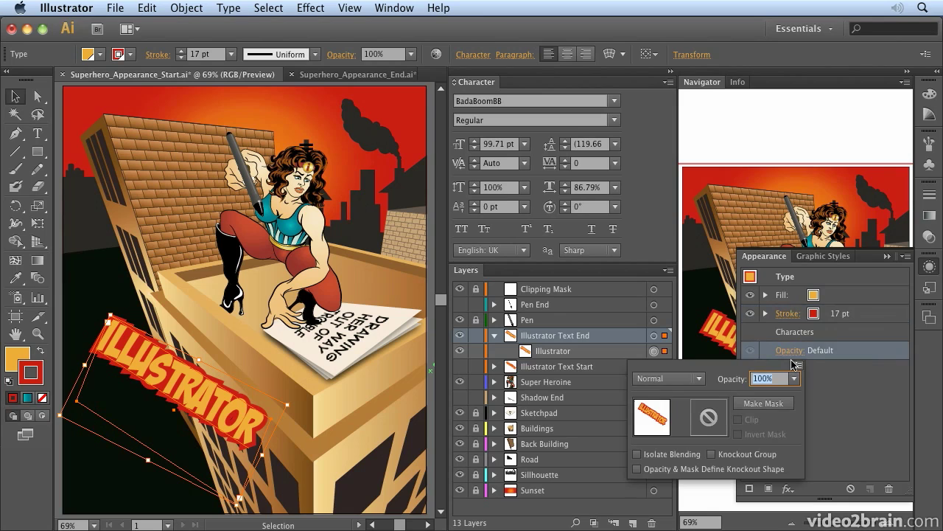
left_click(794, 379)
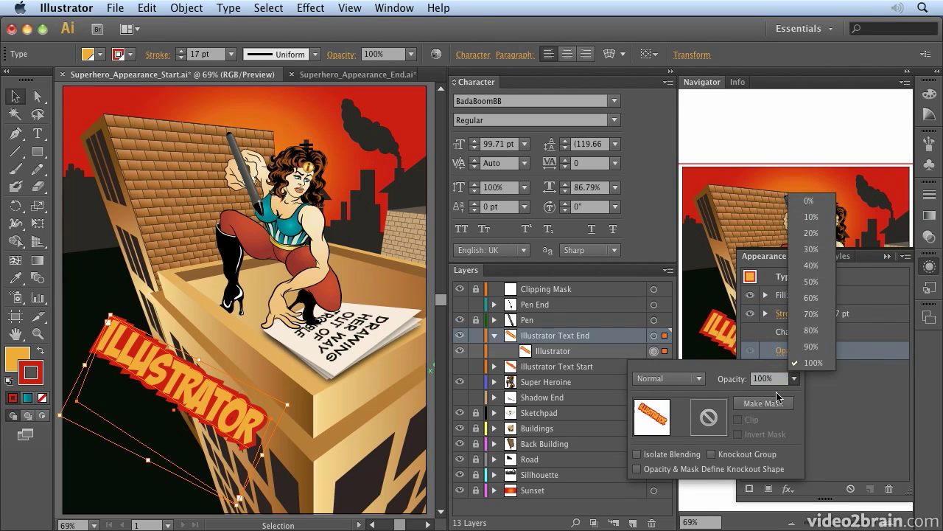
left_click(811, 345)
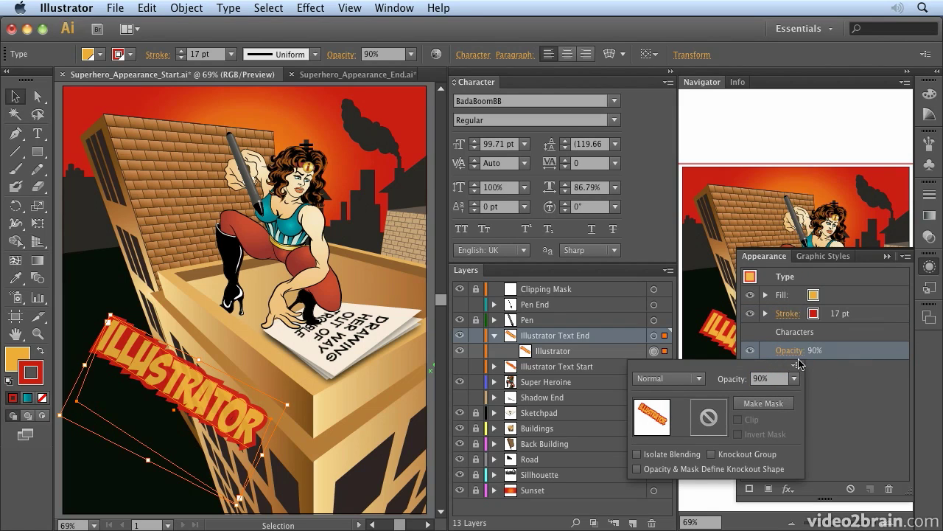
left_click(687, 382)
left_click(672, 193)
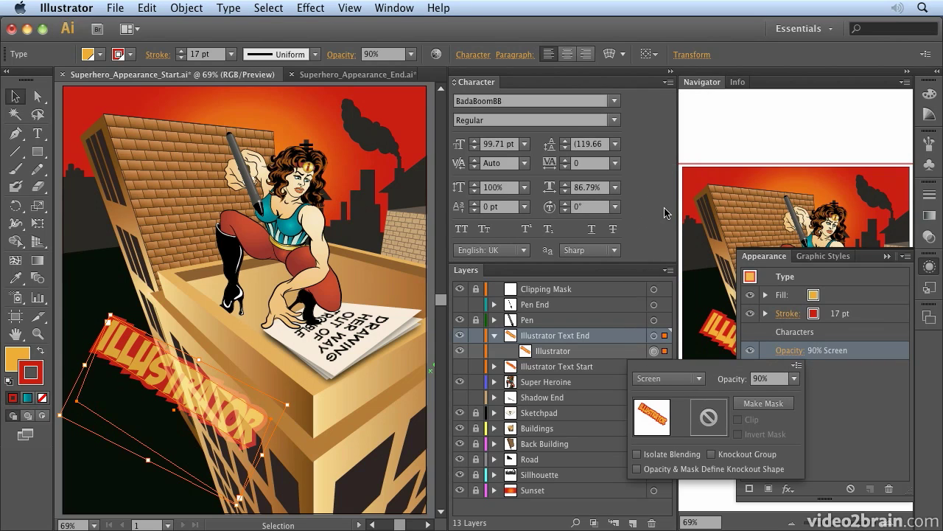
left_click(692, 378)
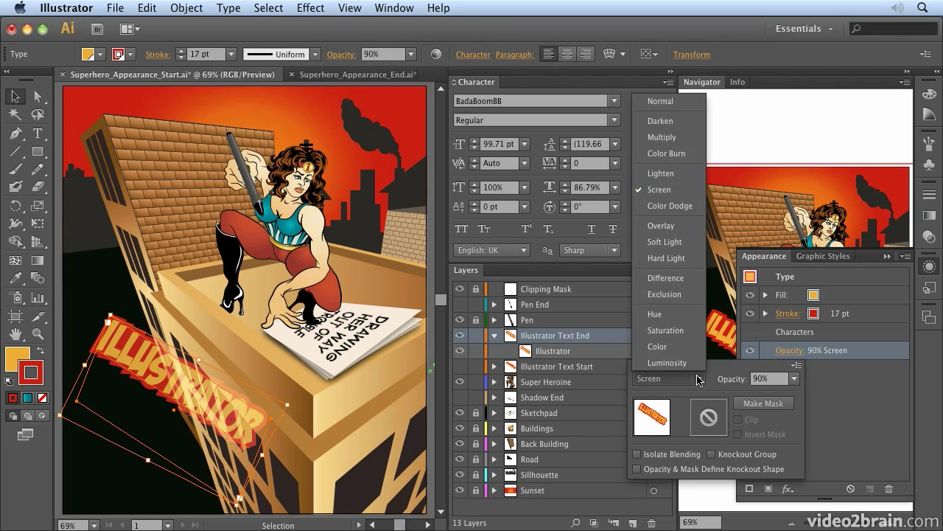
left_click(675, 258)
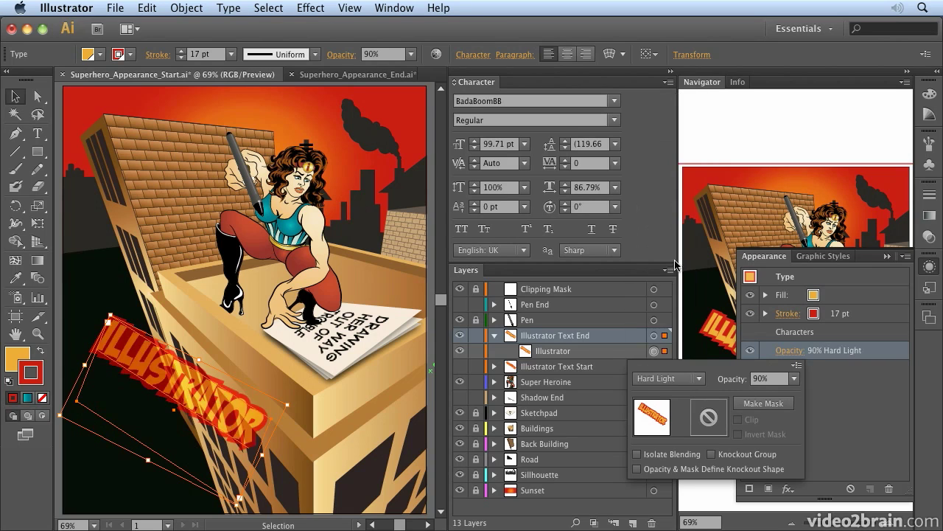
left_click(699, 381)
left_click(669, 108)
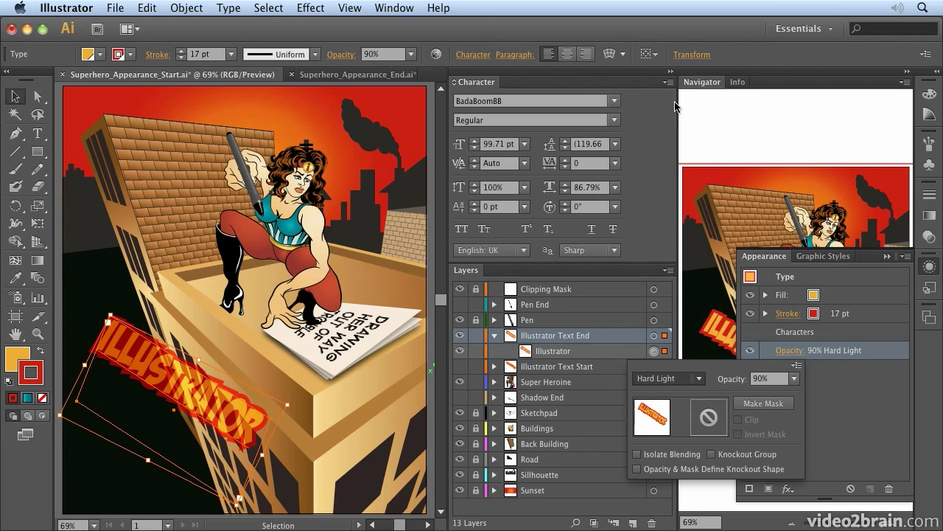
left_click(794, 379)
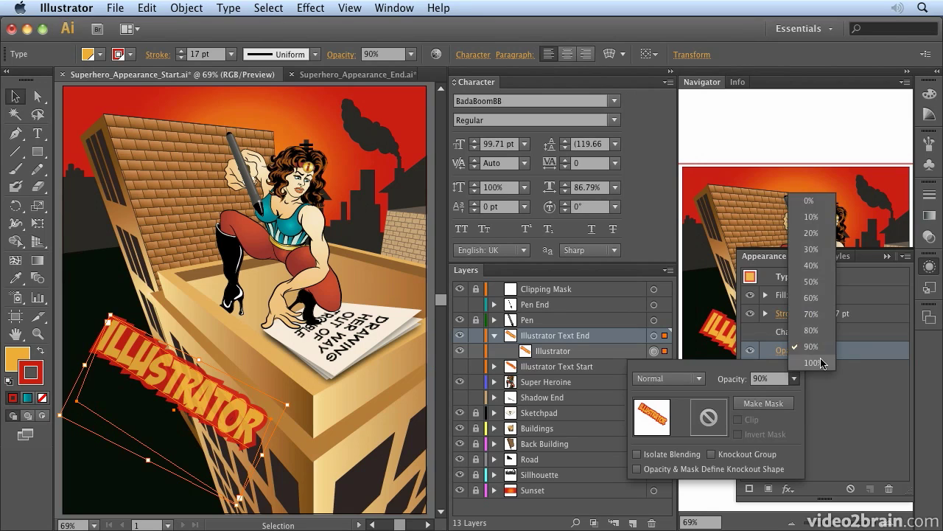
left_click(810, 363)
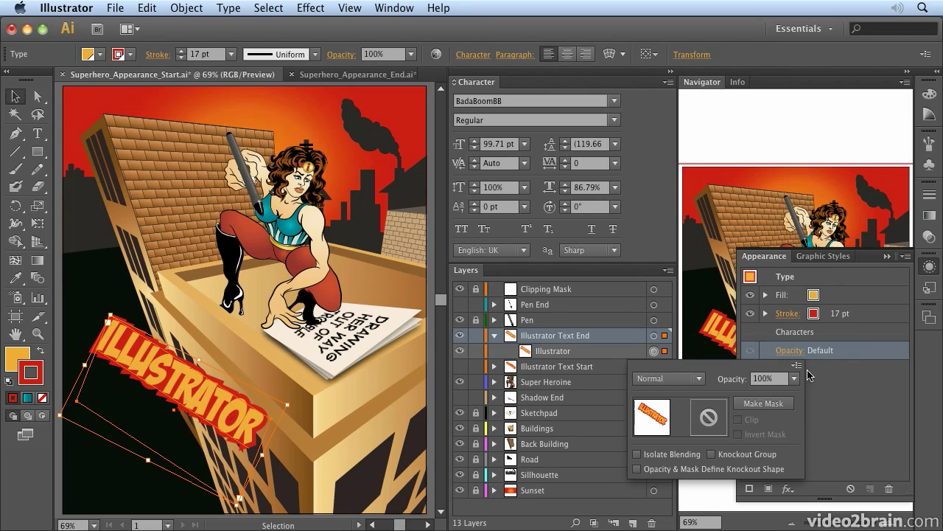
left_click(837, 394)
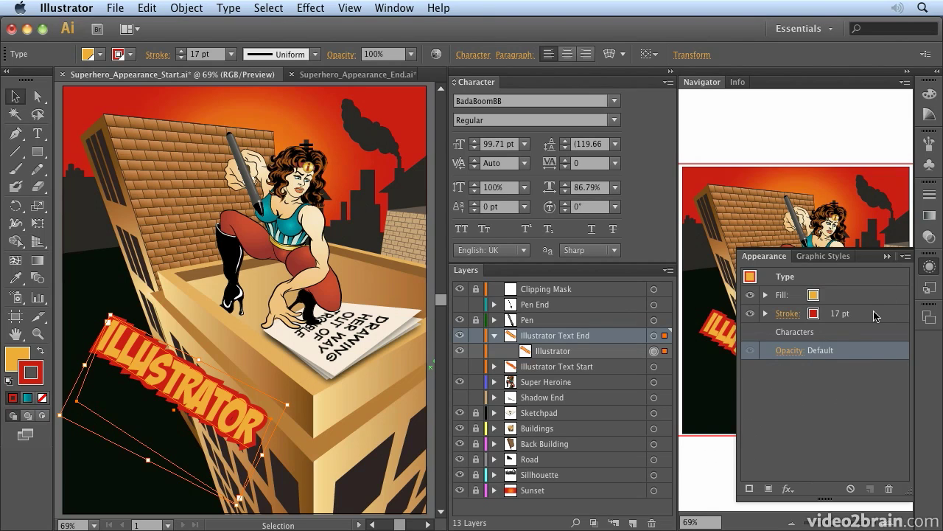
Step: Add a second stroke, move it below the fill, and make the lower stroke black
left_click(905, 257)
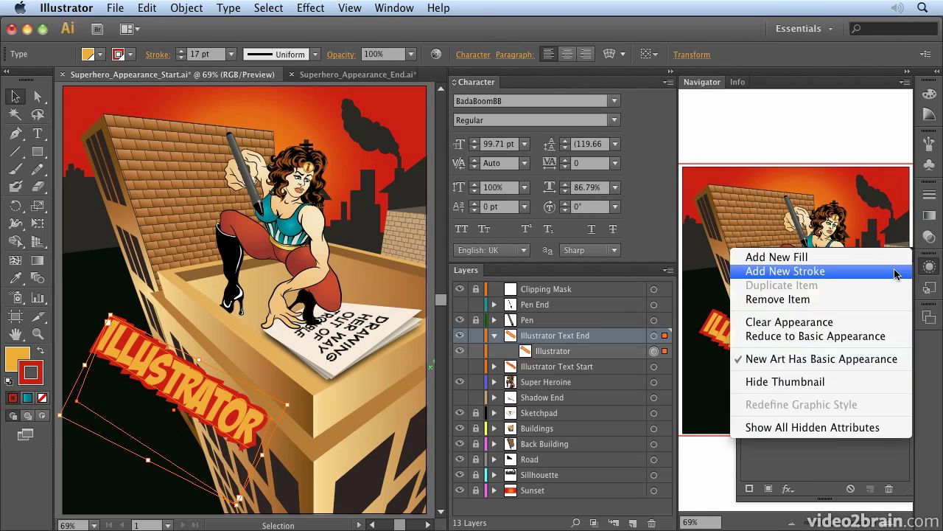
left_click(889, 278)
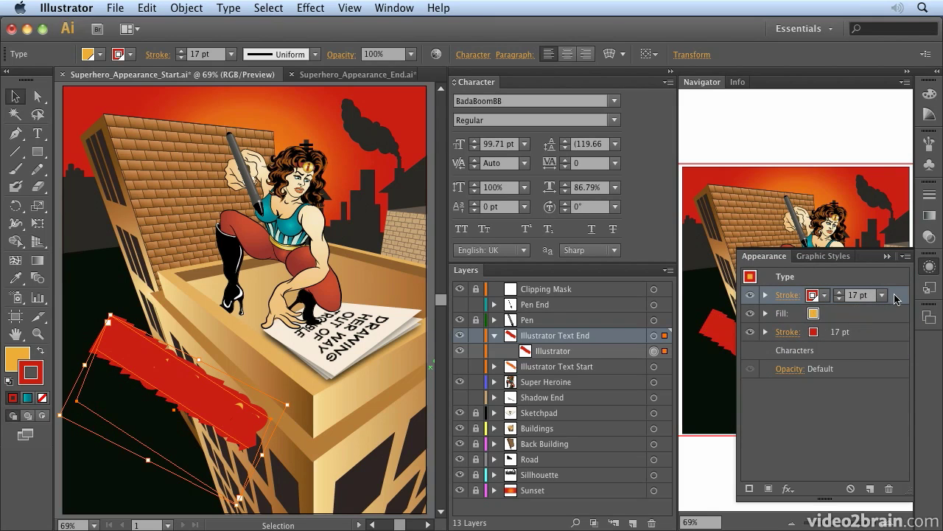
left_click_drag(894, 295, 888, 328)
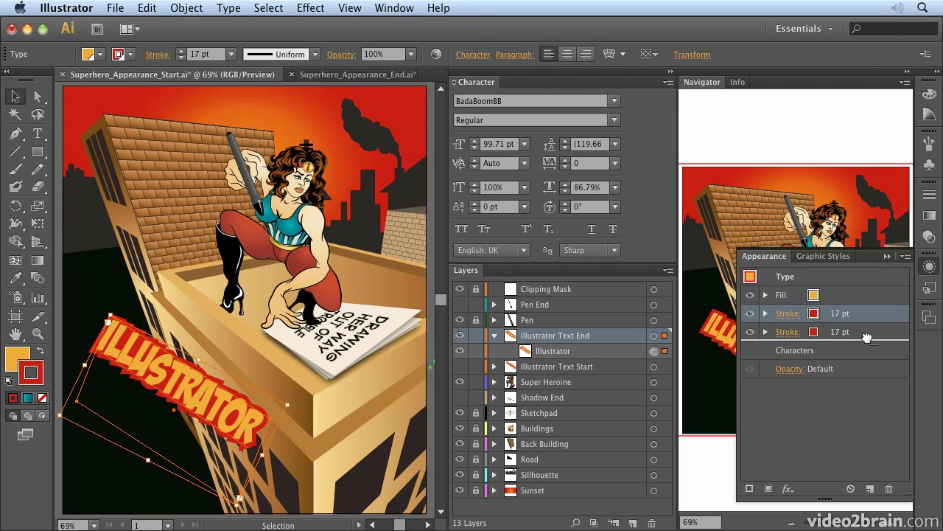
left_click(814, 333)
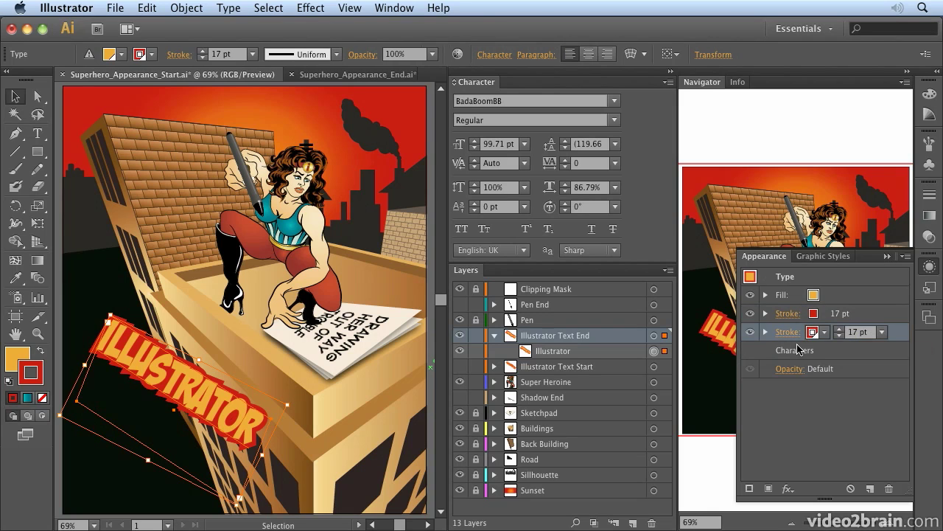
left_click(813, 332)
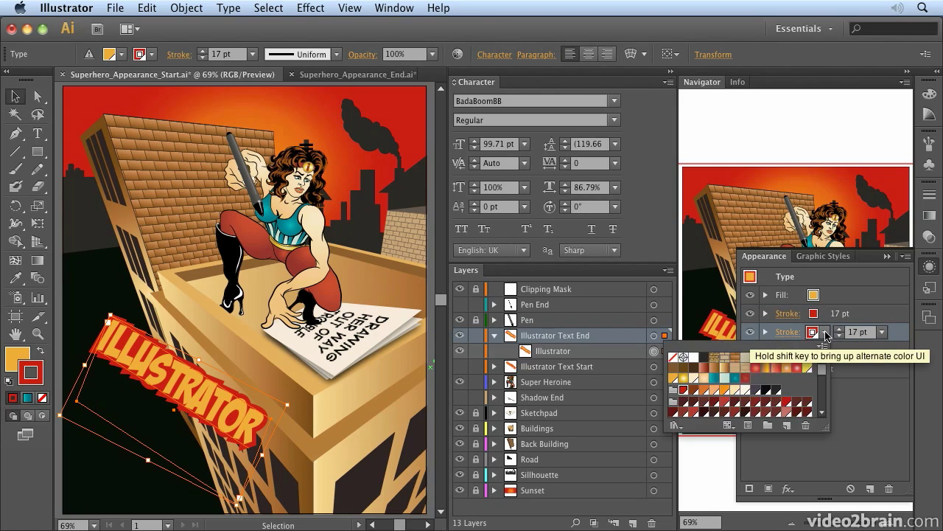
left_click(704, 359)
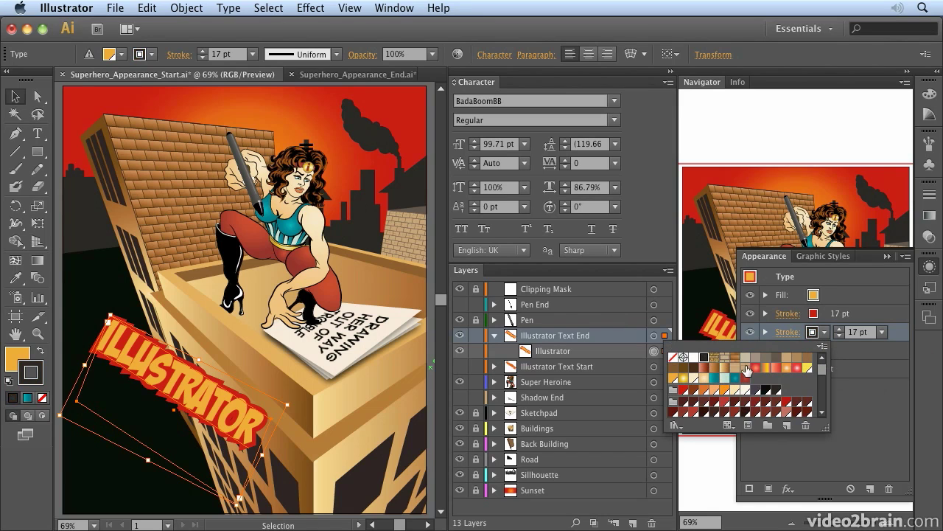
Step: Raise the black outer stroke's weight to 28 pt
left_click(840, 334)
left_click(841, 333)
left_click(840, 334)
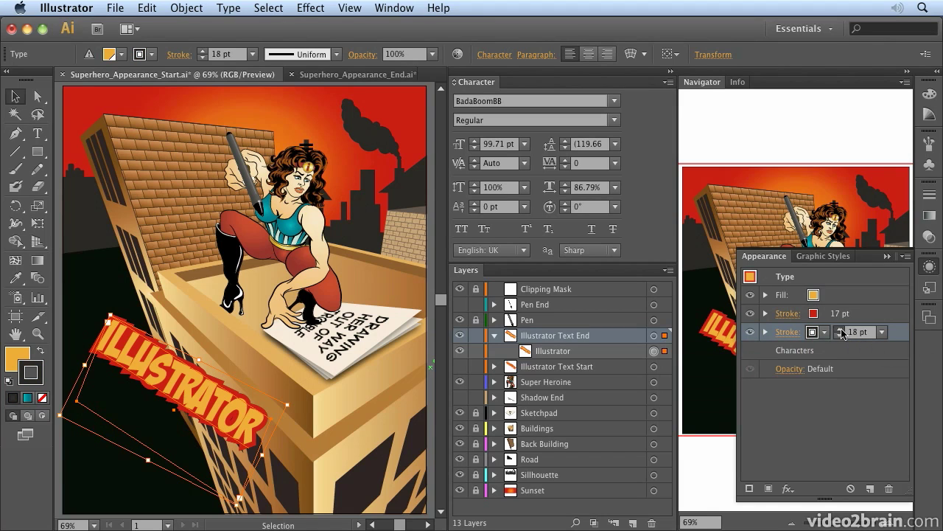
left_click(840, 334)
left_click(840, 334)
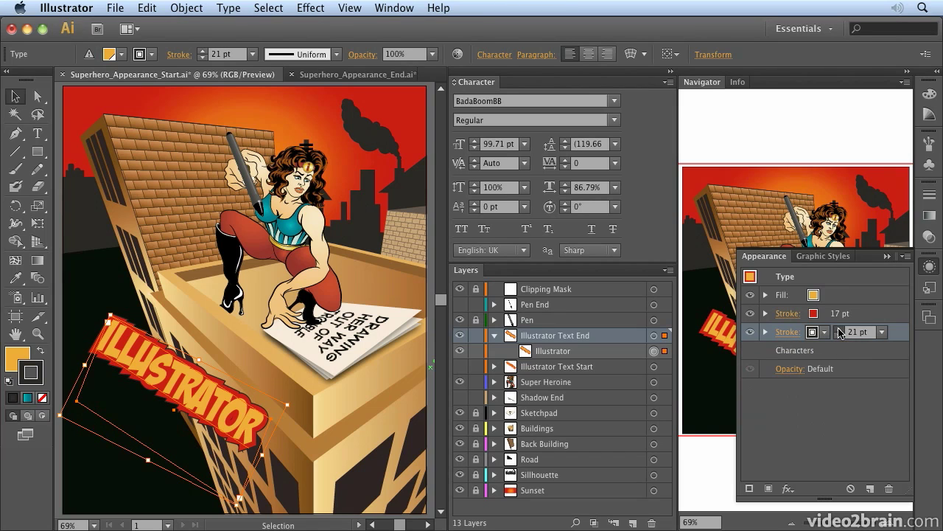
left_click(839, 334)
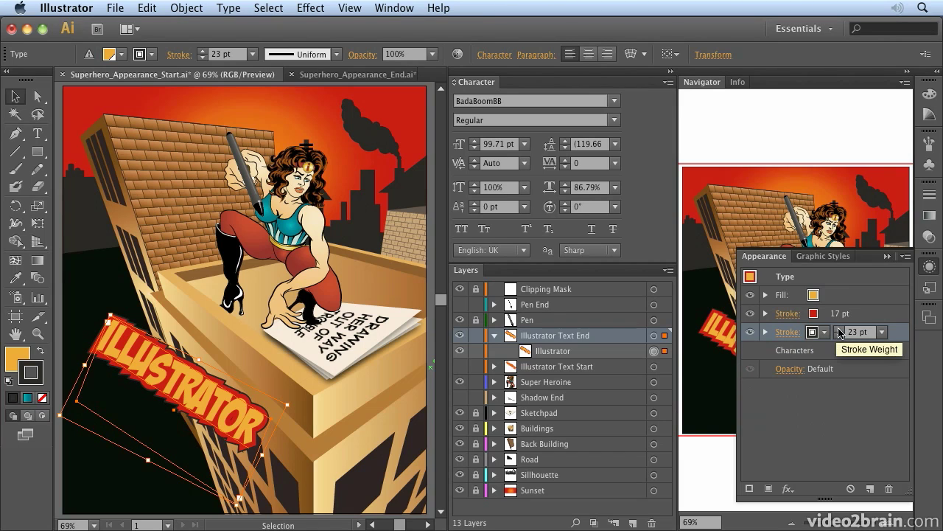
left_click(839, 334)
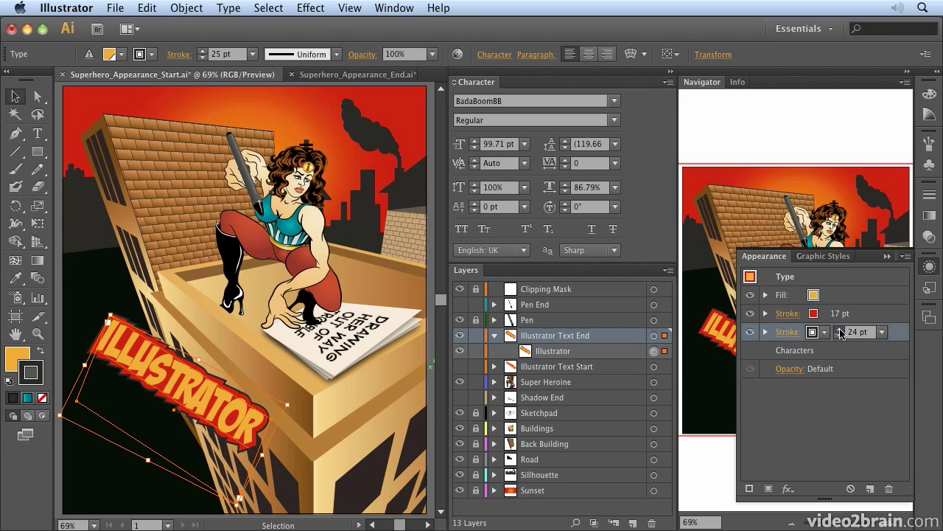
left_click(840, 333)
left_click(839, 334)
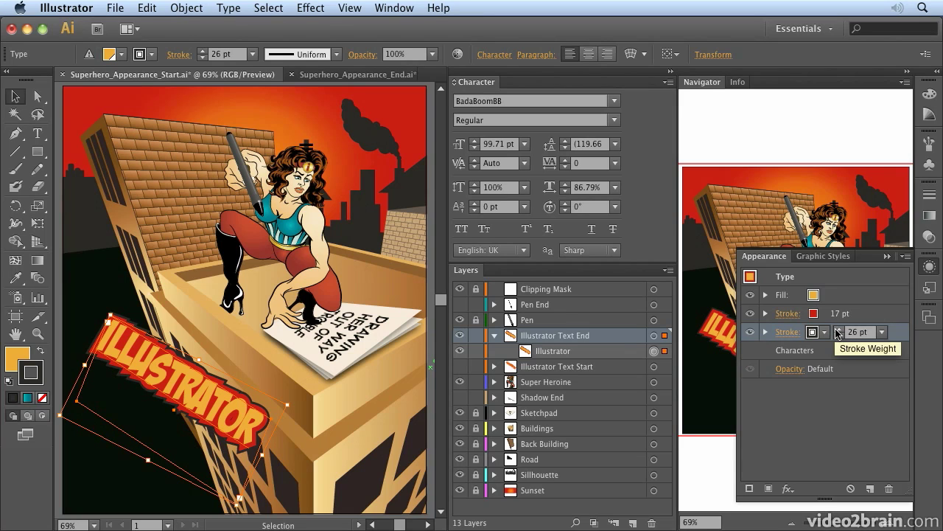
left_click(839, 334)
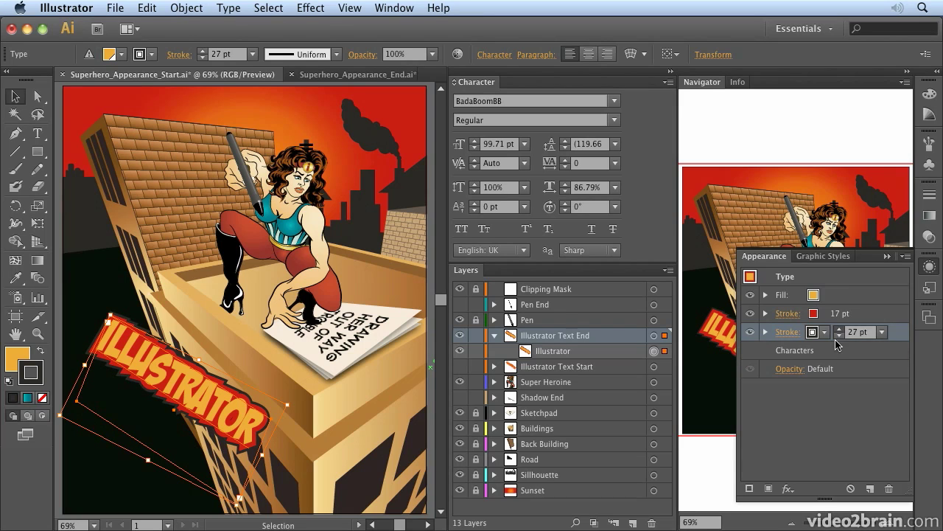
left_click(838, 334)
left_click(862, 406)
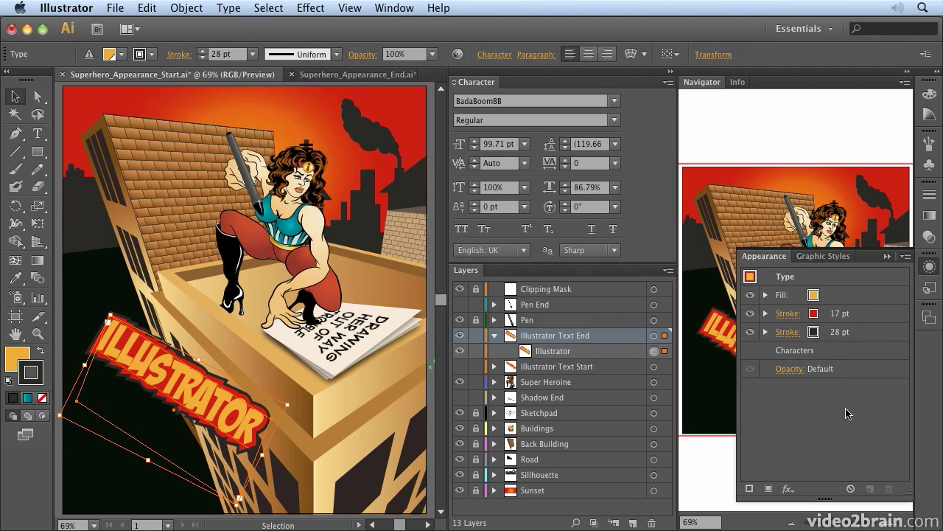
Step: Select all the ILLUSTRATOR letters and set their tracking to 20
double_click(213, 415)
key("Escape")
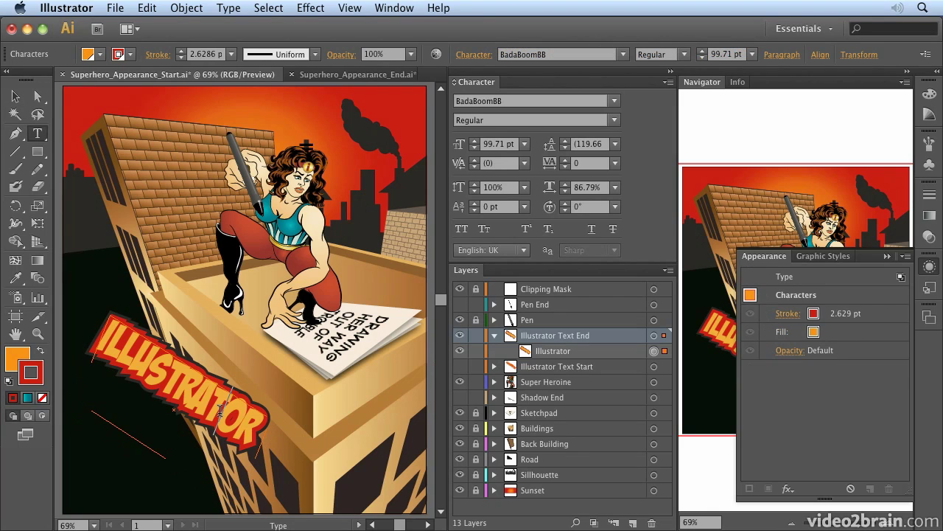
double_click(221, 414)
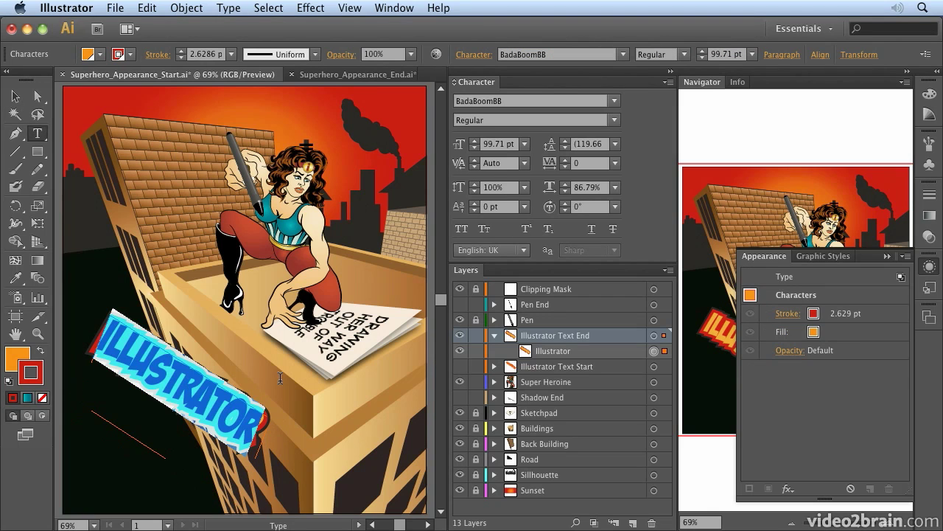
left_click(594, 169)
type("10")
key("Return")
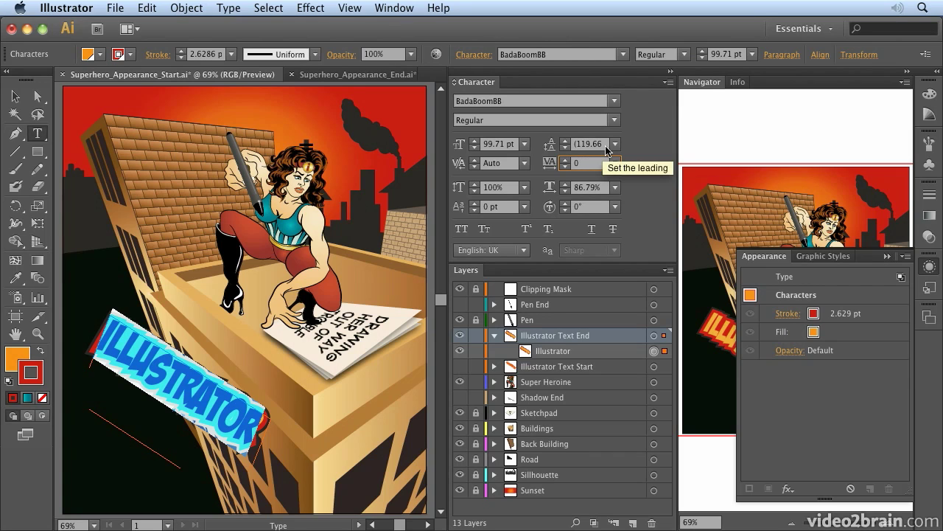
type("20")
key("Return")
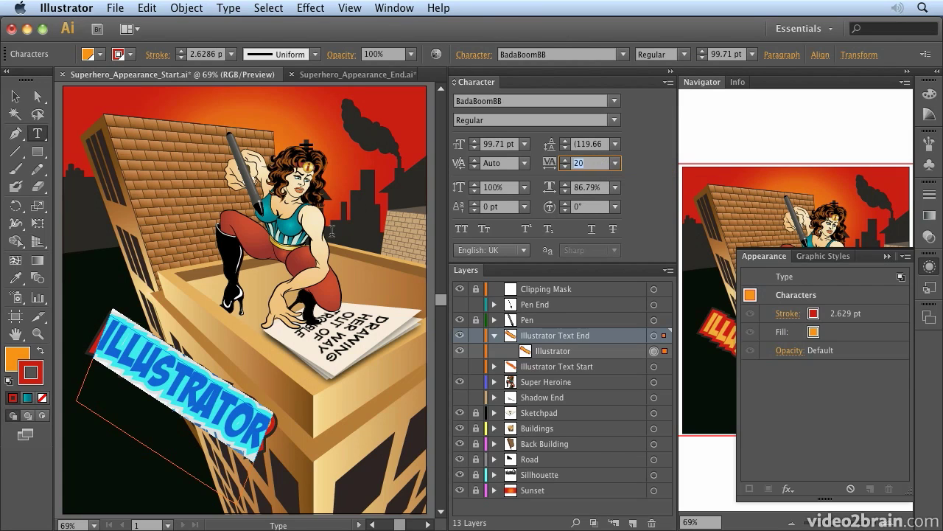
left_click(814, 407)
Step: Hide every layer except Illustrator Text End
left_click(15, 95)
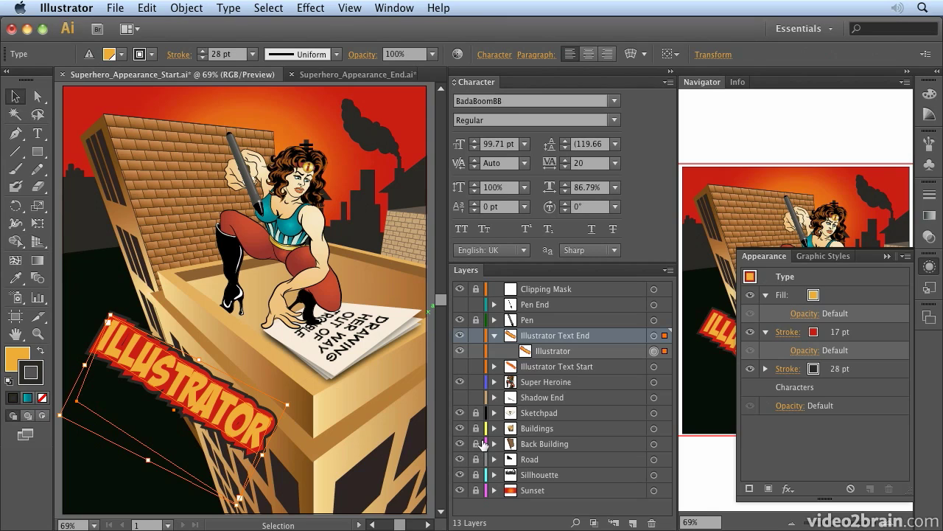
left_click(460, 351)
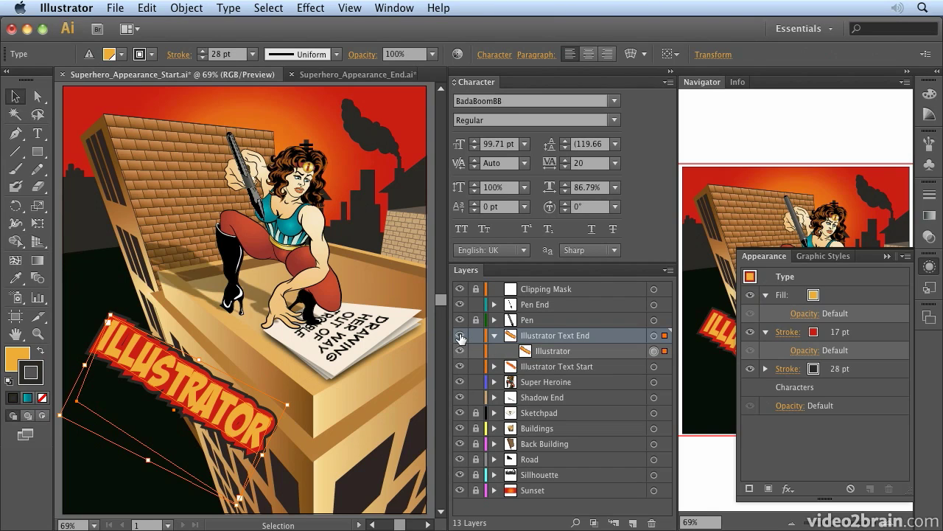
left_click(460, 336, "alt")
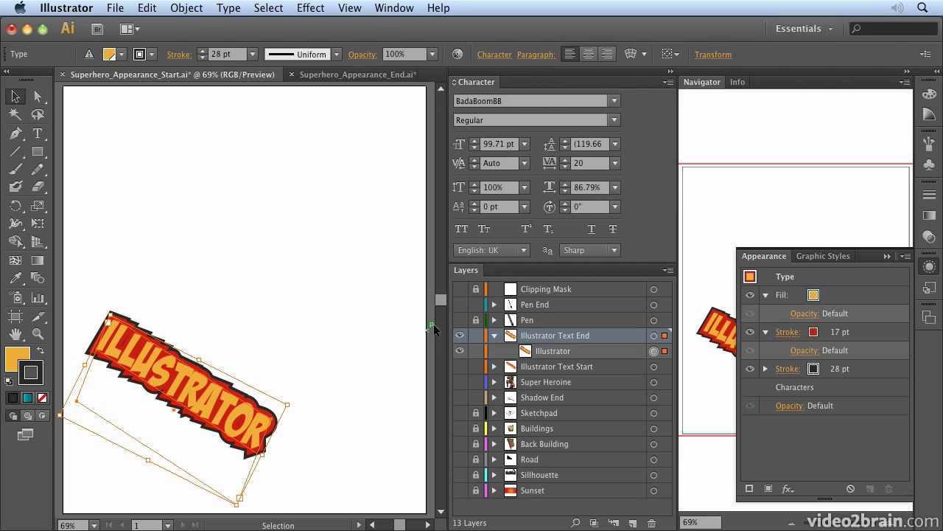
Step: Show the Pen and Super Heroine layers and target the pen <Group> to see its 3D Revolve
left_click(459, 320)
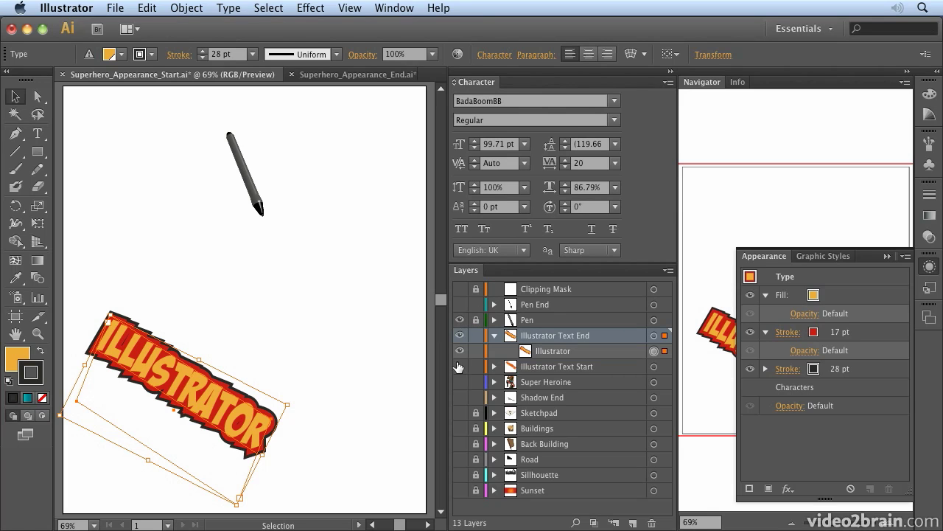
left_click(460, 382)
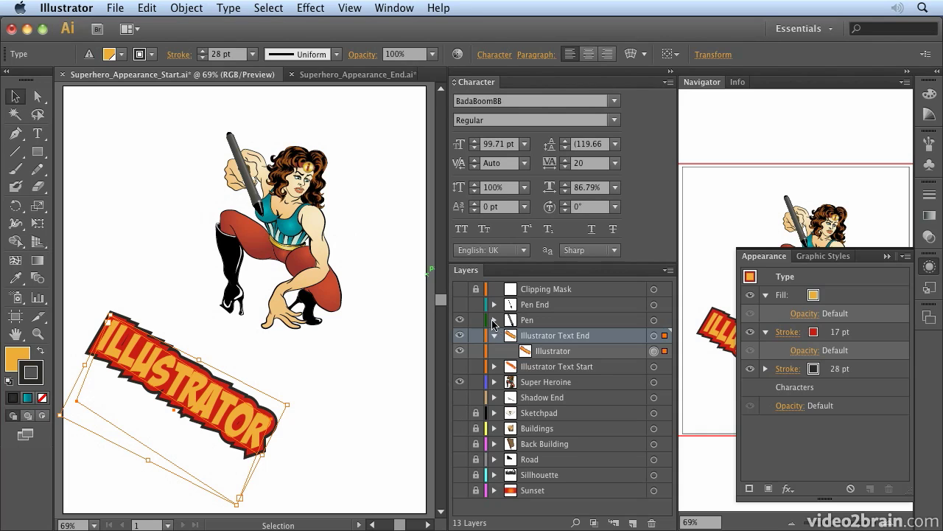
left_click(495, 320)
left_click(654, 336)
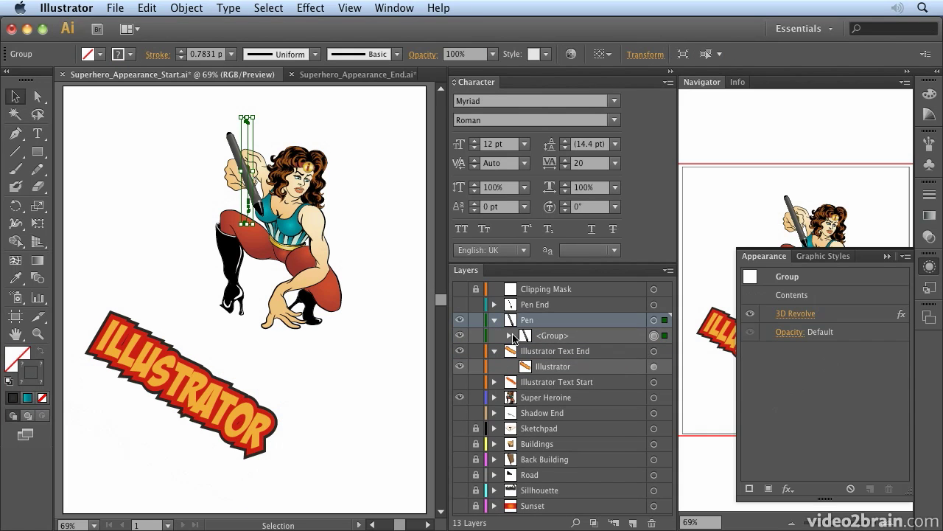
left_click(653, 320)
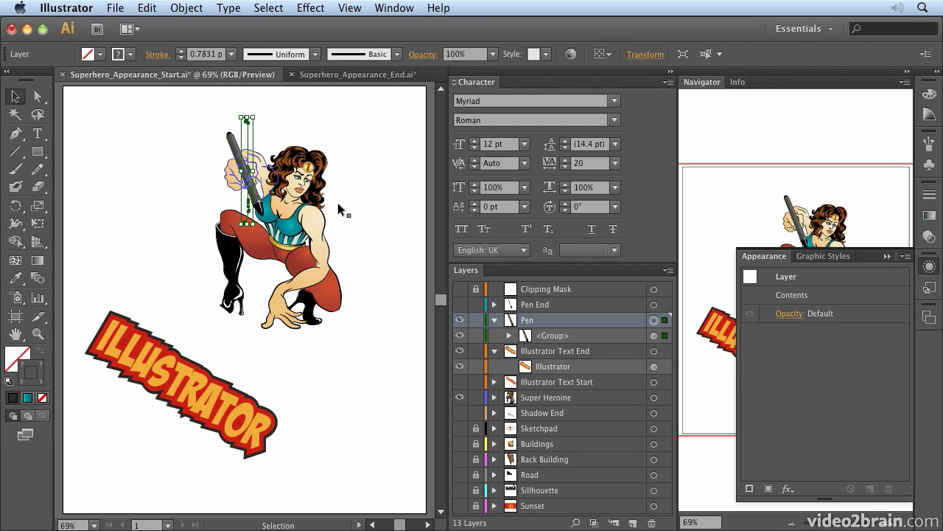
left_click(654, 336)
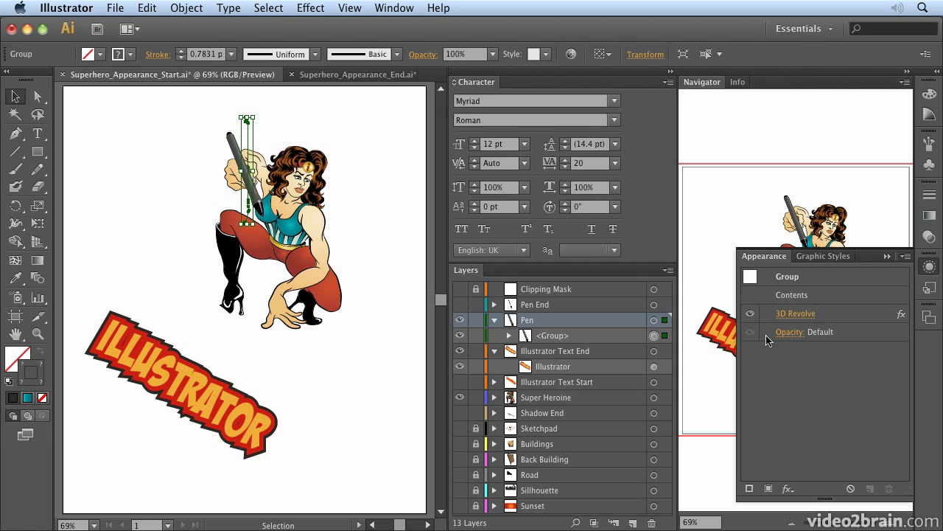
left_click(790, 488)
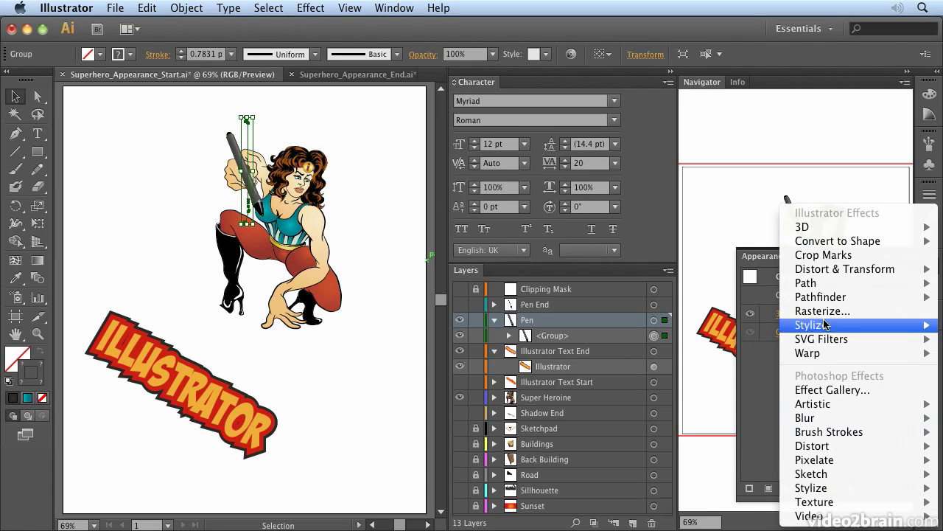
mouse_move(843, 231)
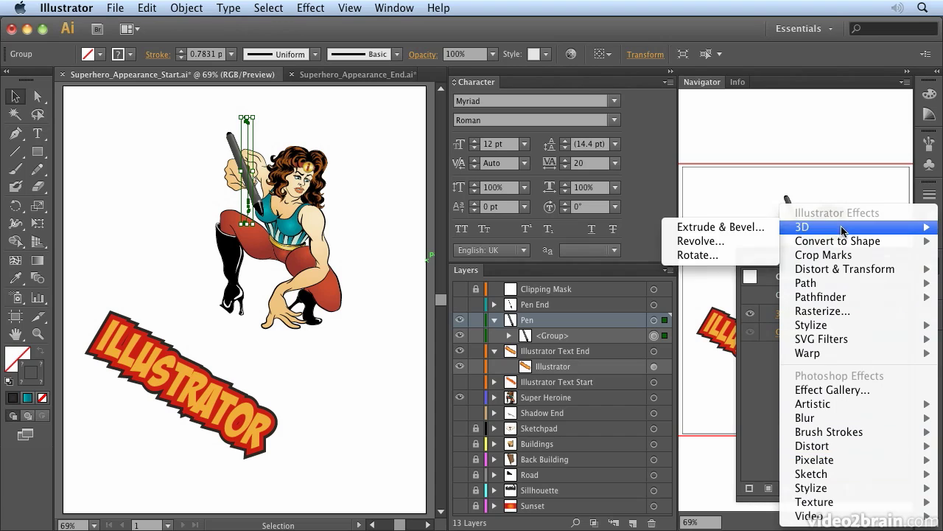
left_click(755, 397)
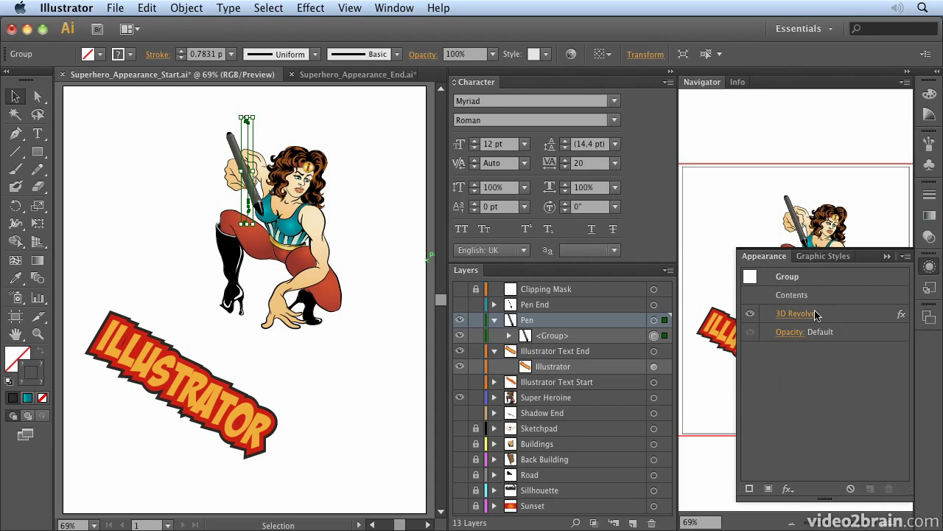
left_click(796, 315)
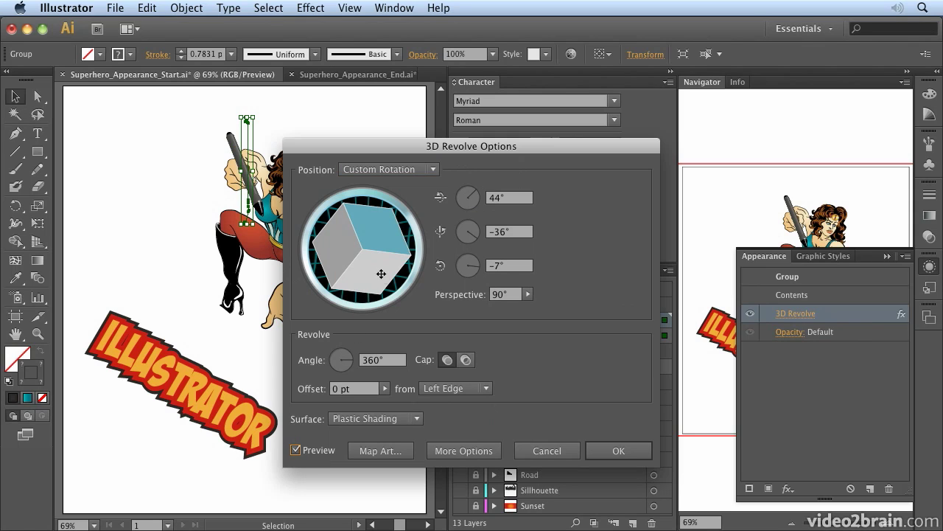
left_click(613, 449)
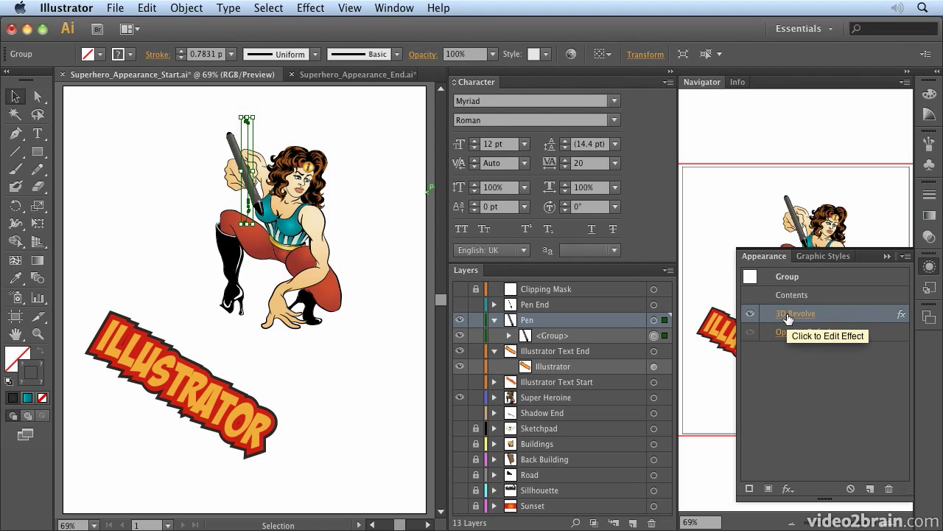
Step: Duplicate the Pen layer as Pen copy, then hide and lock the original
left_click(494, 319)
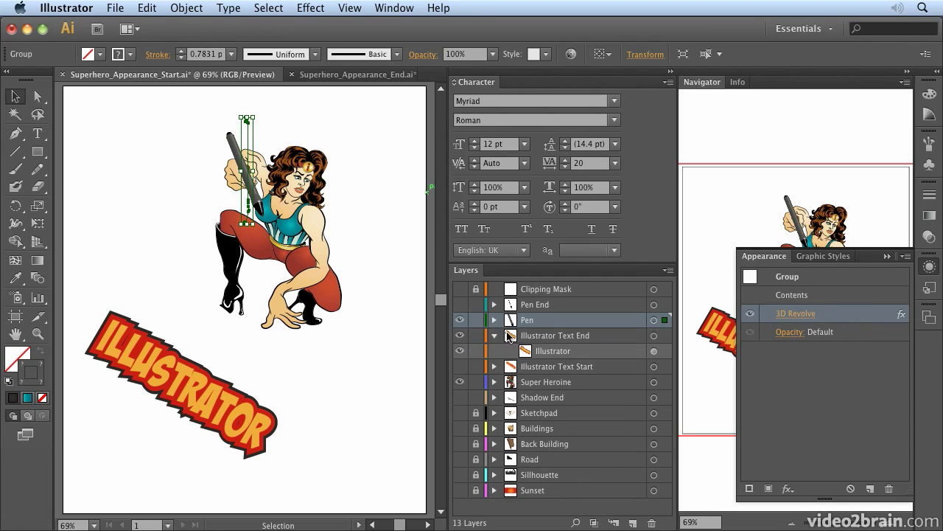
left_click_drag(554, 325, 634, 522)
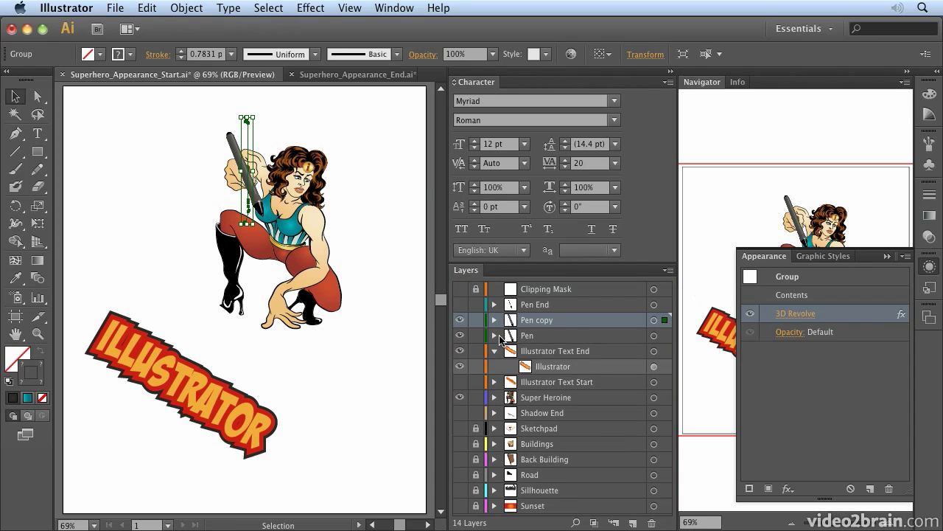
left_click(459, 335)
left_click(475, 336)
Step: Expand the Pen copy artwork's 3D appearance with Object > Expand Appearance
left_click(653, 320)
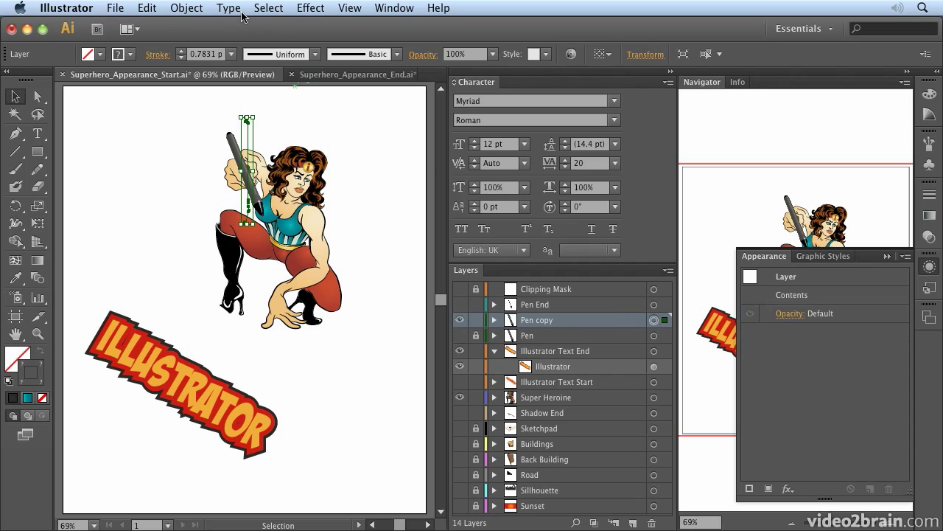
left_click(190, 10)
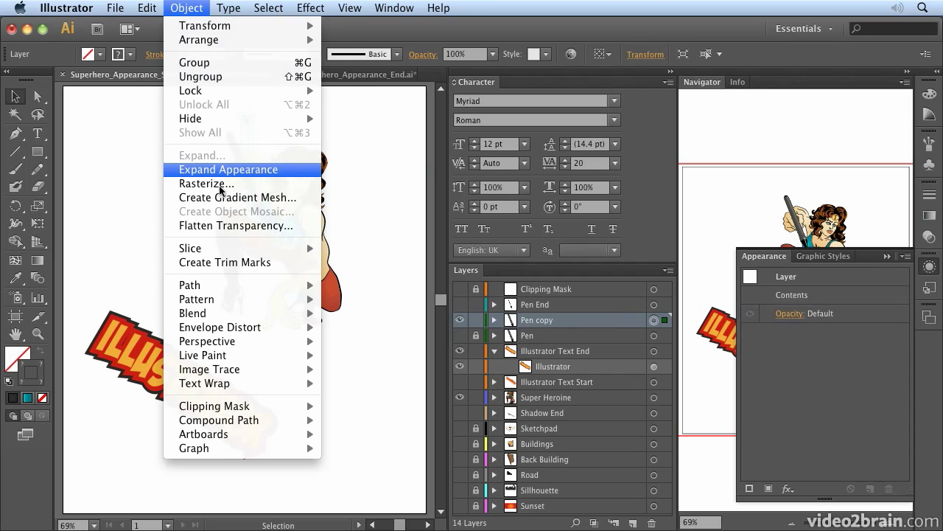
left_click(191, 163)
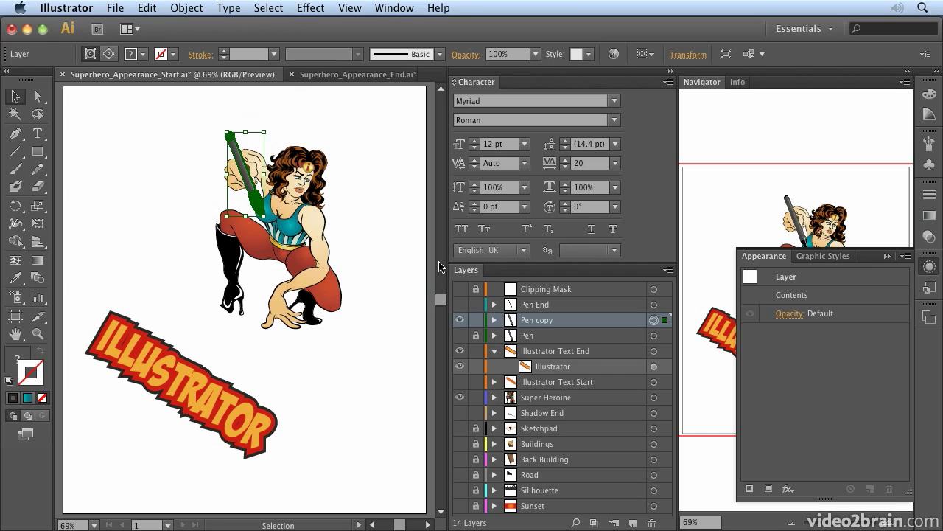
Step: Zoom to 200% on her hand and pick the Eraser with a smaller brush
key("super+1")
key("super+equal")
key("super+equal")
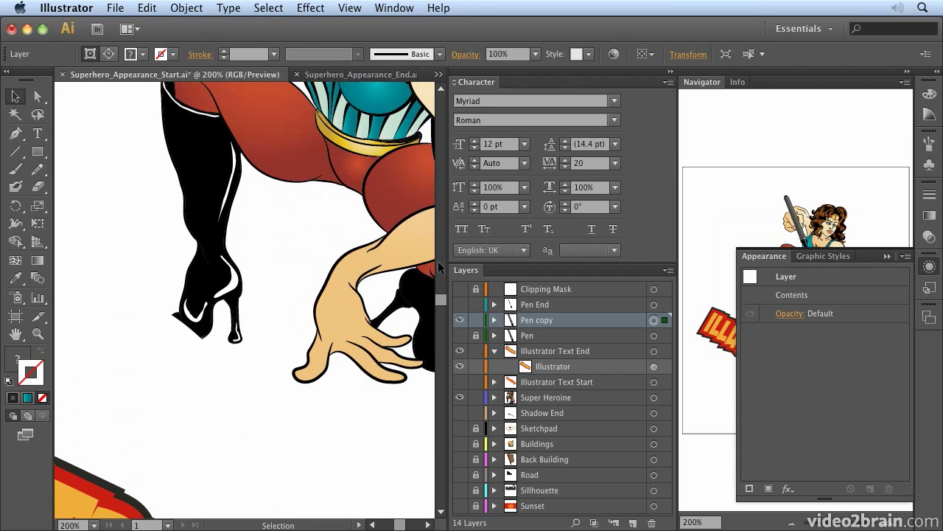
left_click_drag(226, 123, 286, 457)
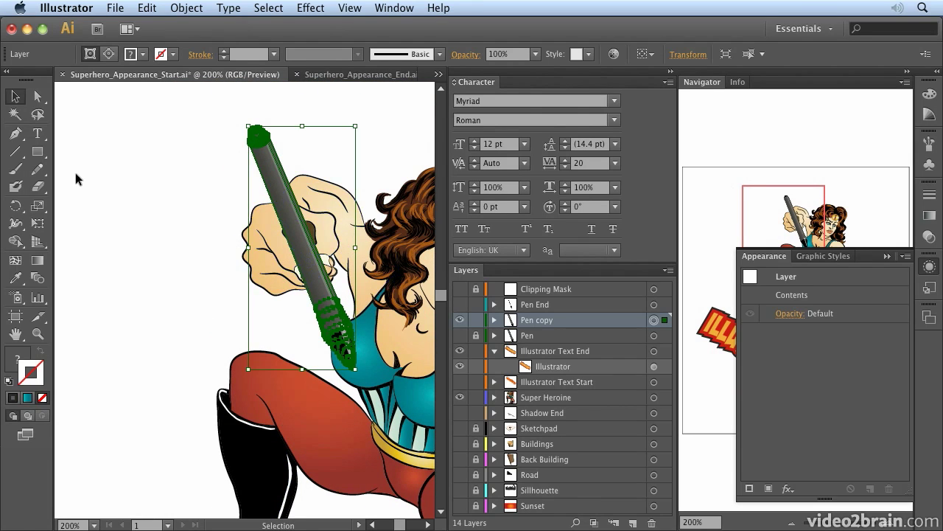
left_click(37, 188)
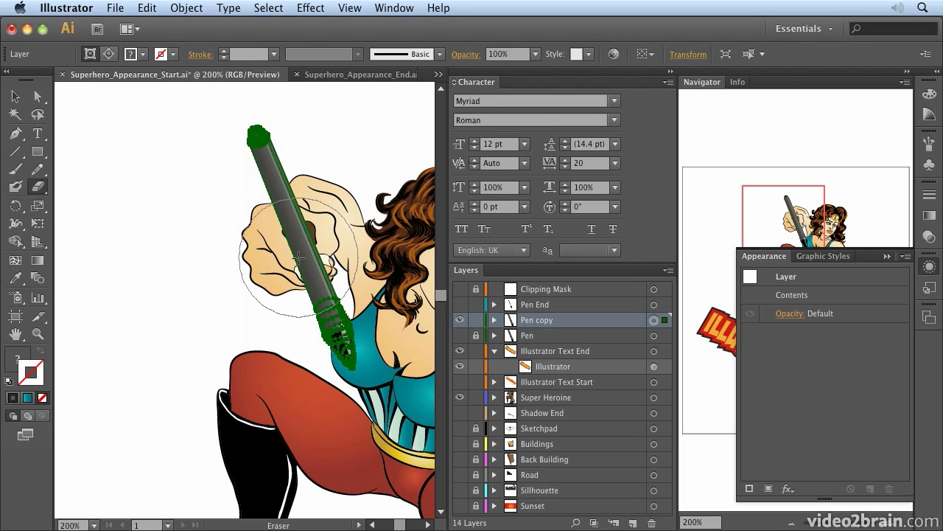
key("bracketleft")
key("bracketleft")
key("bracketleft")
key("bracketleft")
key("bracketleft")
key("bracketleft")
key("bracketleft")
key("bracketleft")
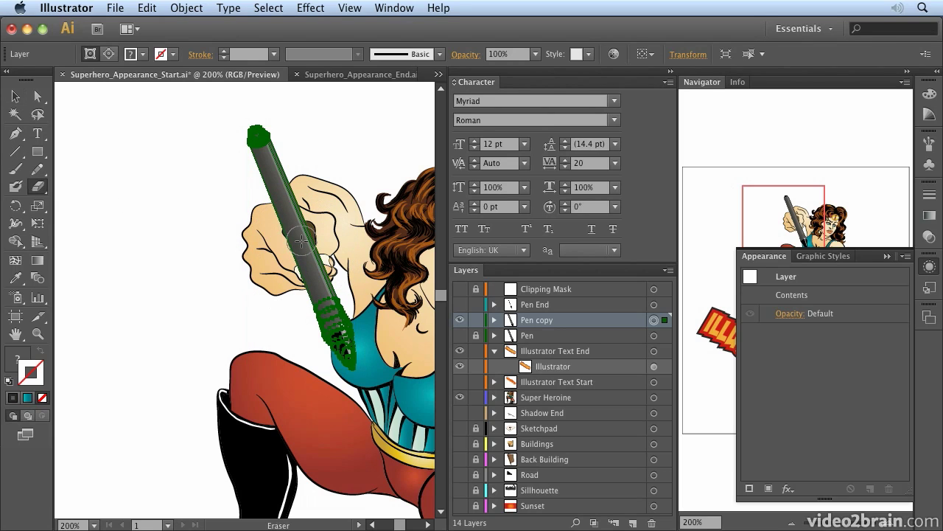
Step: Erase the pen section crossing her fingers, redoing one stroke and reviewing the result
mouse_move(297, 234)
left_mouse_down()
mouse_move(274, 233)
mouse_move(263, 215)
mouse_move(315, 219)
left_mouse_up()
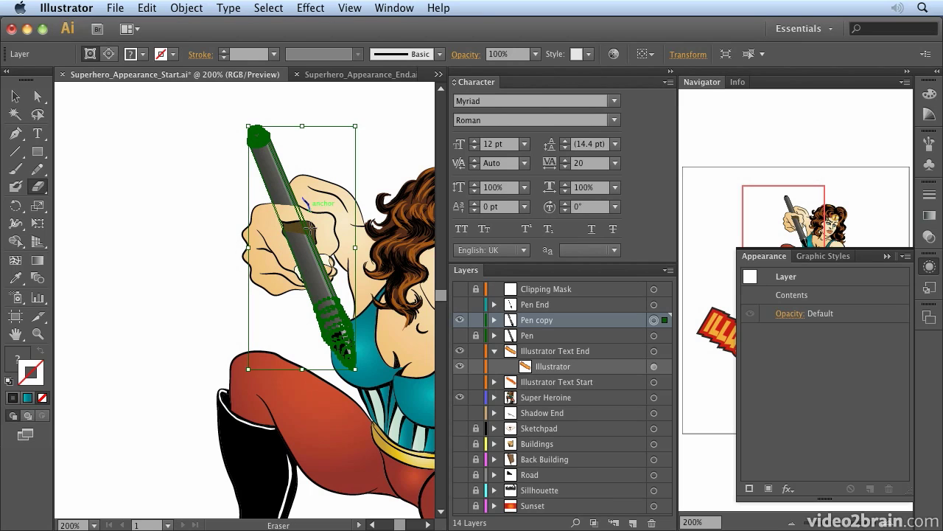
key("super+z")
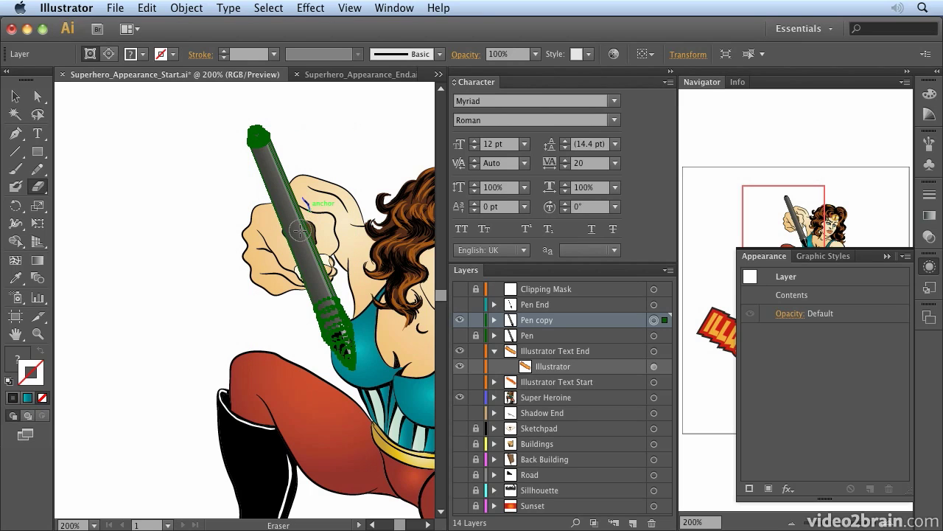
left_click_drag(270, 212, 328, 218)
mouse_move(271, 228)
left_mouse_down()
mouse_move(274, 211)
mouse_move(290, 212)
mouse_move(280, 210)
mouse_move(270, 235)
left_mouse_up()
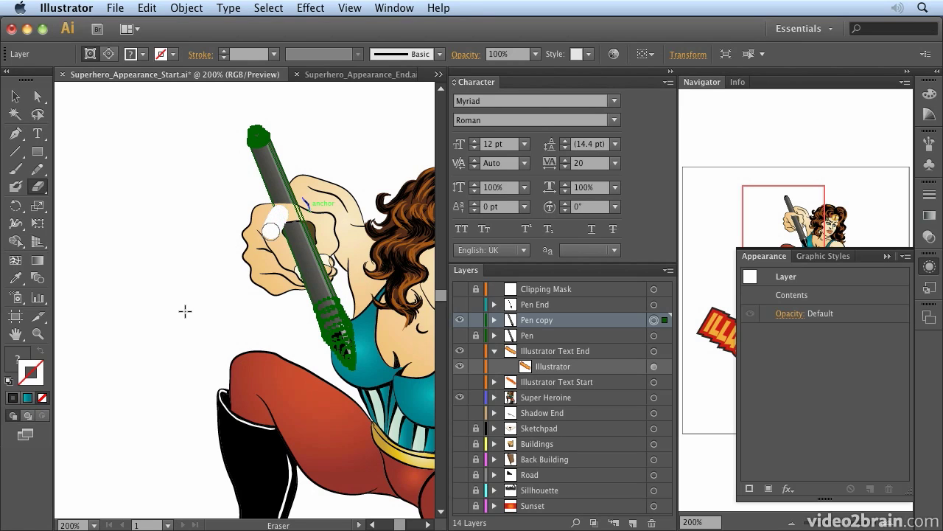
left_click(15, 96)
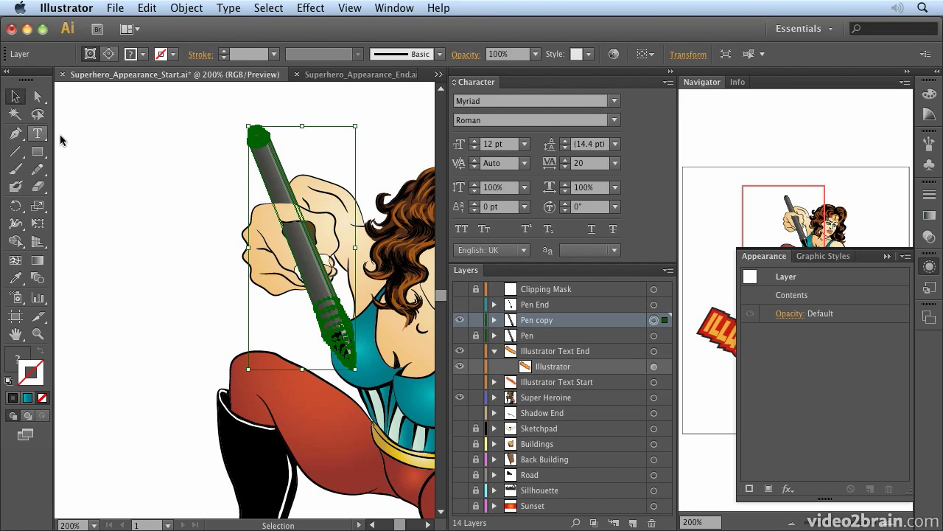
left_click(150, 200)
left_click(38, 186)
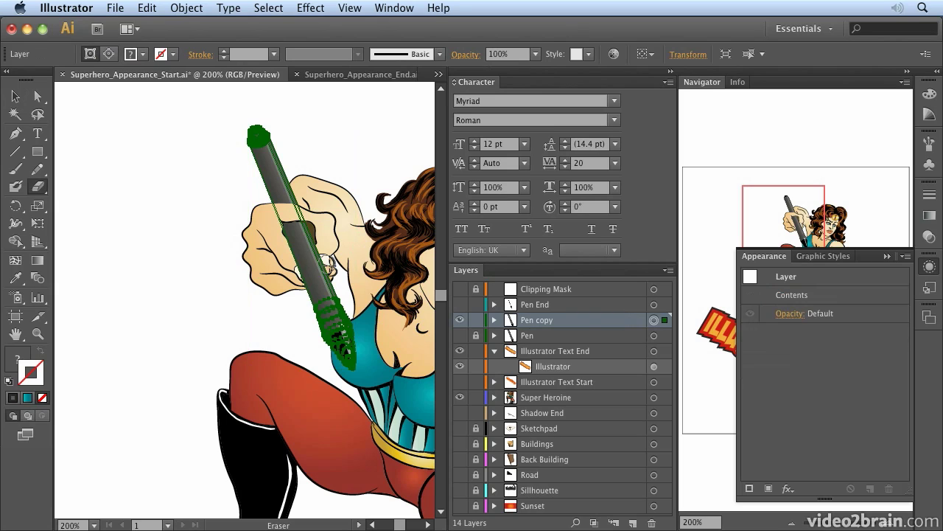
mouse_move(313, 283)
left_mouse_down()
mouse_move(319, 260)
mouse_move(288, 248)
mouse_move(306, 229)
mouse_move(301, 222)
mouse_move(250, 227)
left_mouse_up()
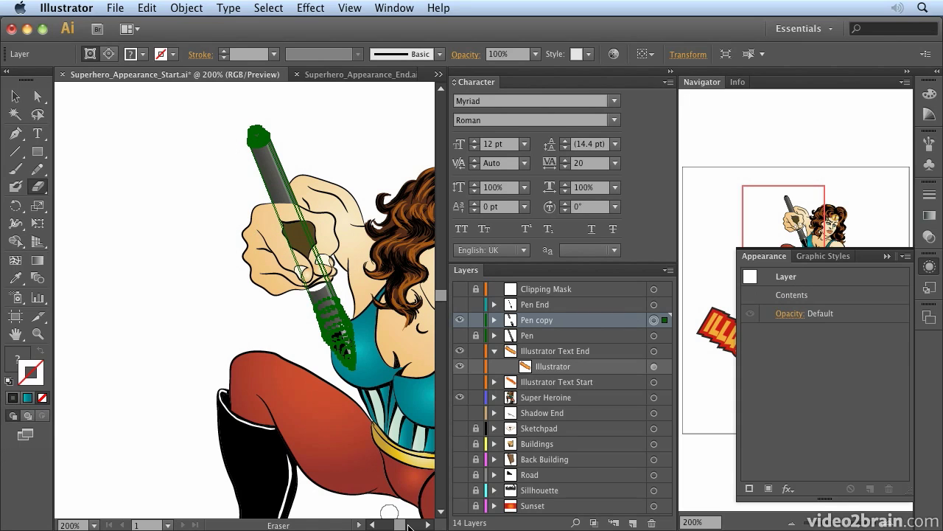
left_click(16, 98)
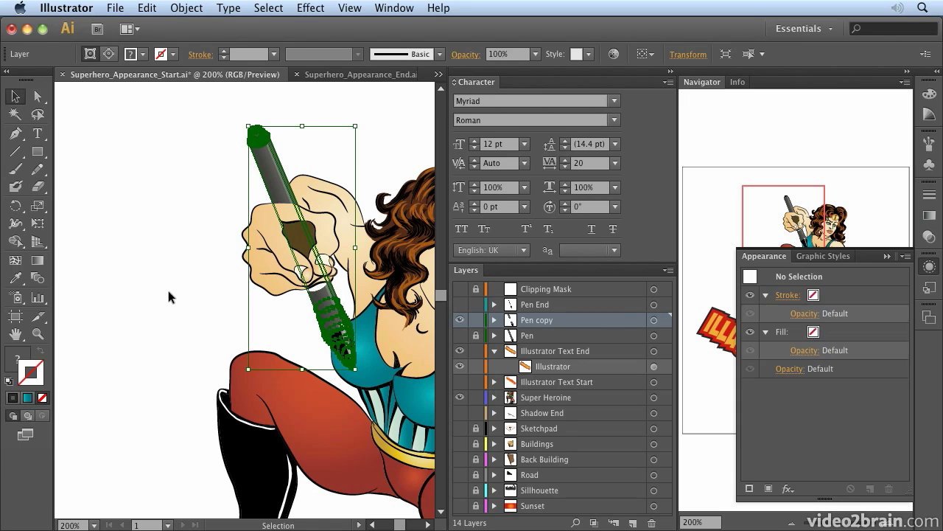
left_click(168, 290)
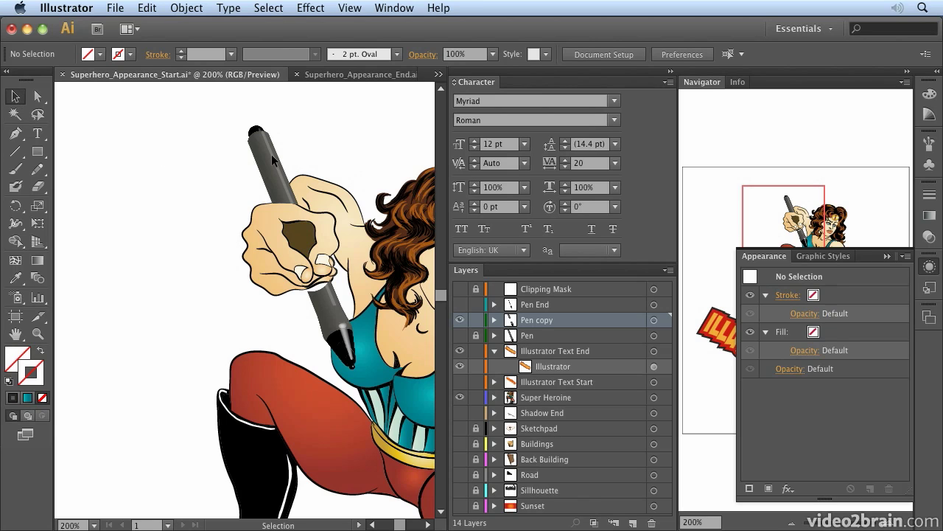
Step: Target the Pen copy artwork and open the Effect Gallery from the fx menu
left_click(654, 321)
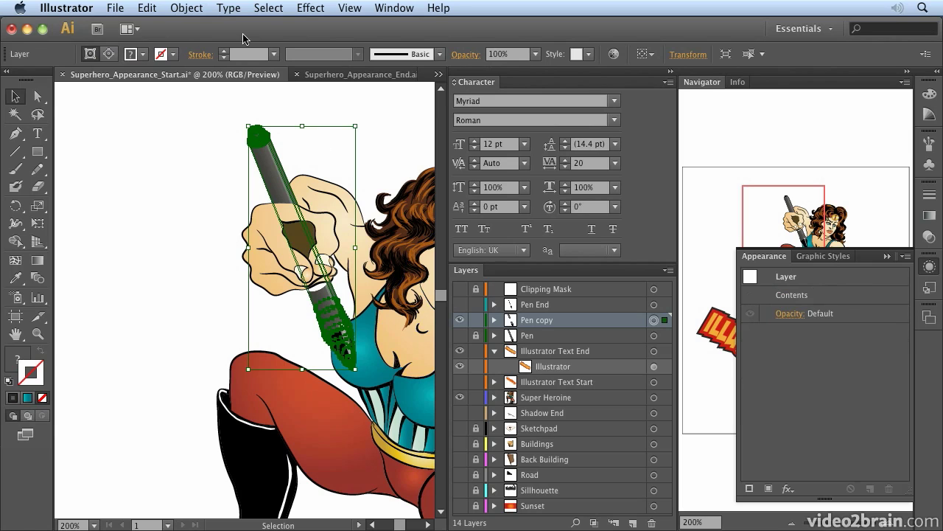
left_click(788, 488)
mouse_move(792, 490)
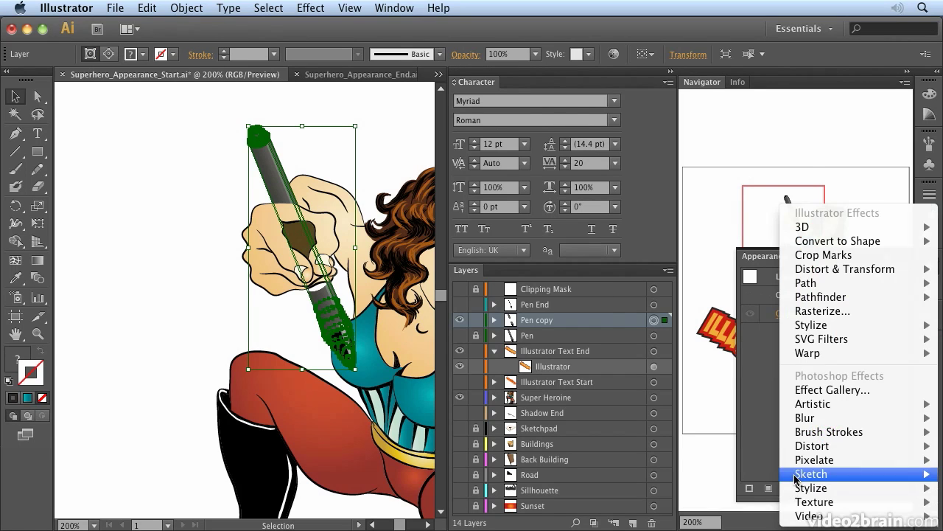
mouse_move(809, 410)
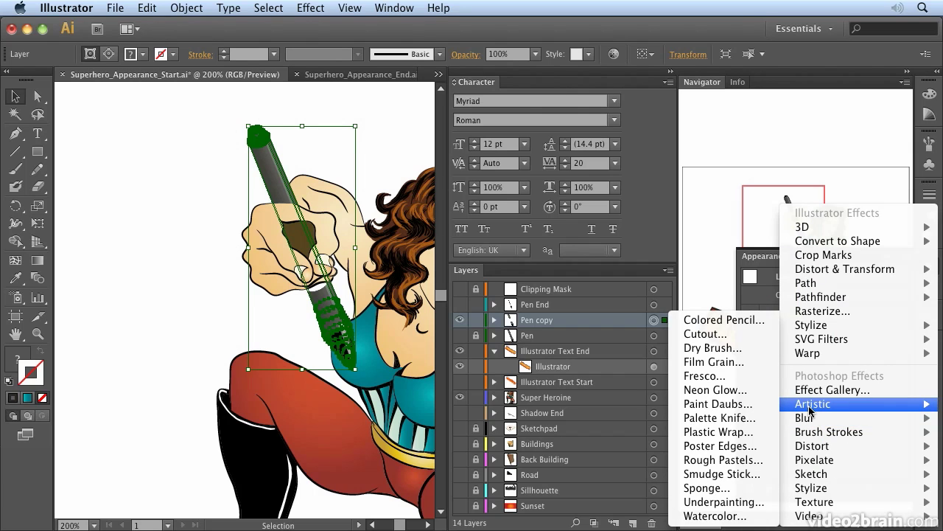
left_click(824, 392)
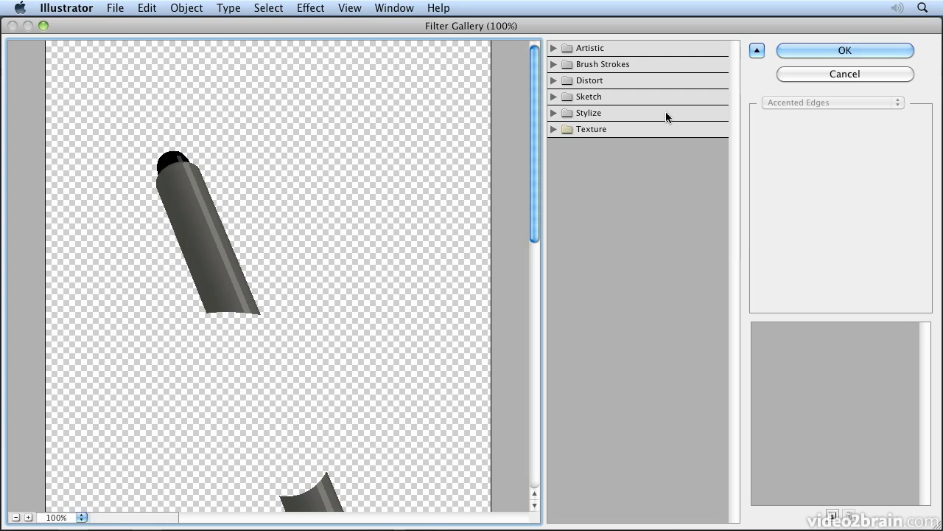
Step: Preview Cutout and Angled Strokes, then apply the Brush Strokes > Crosshatch filter
left_click(553, 48)
left_click(638, 74)
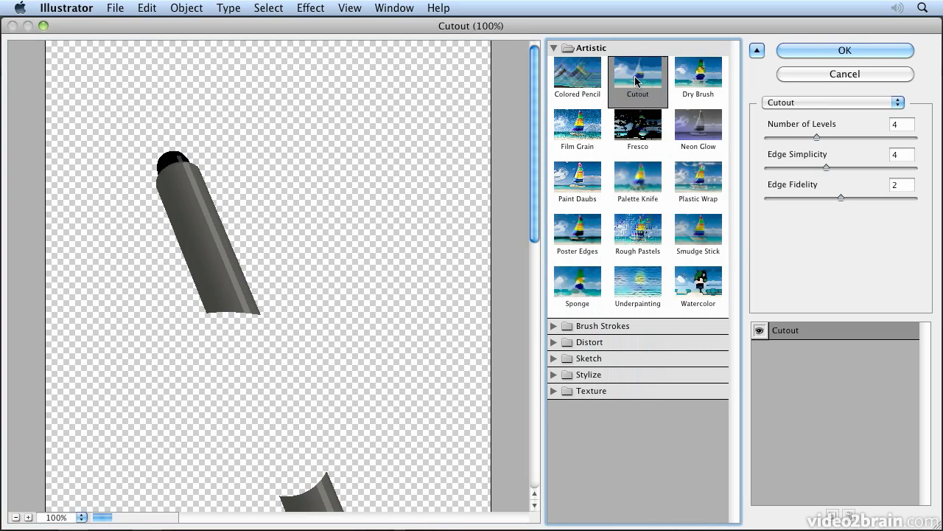
left_click(552, 325)
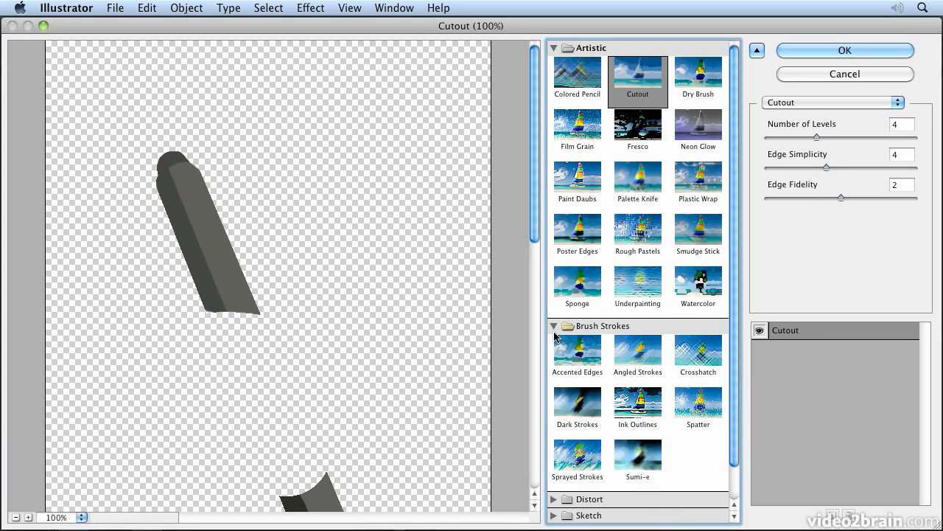
left_click(639, 356)
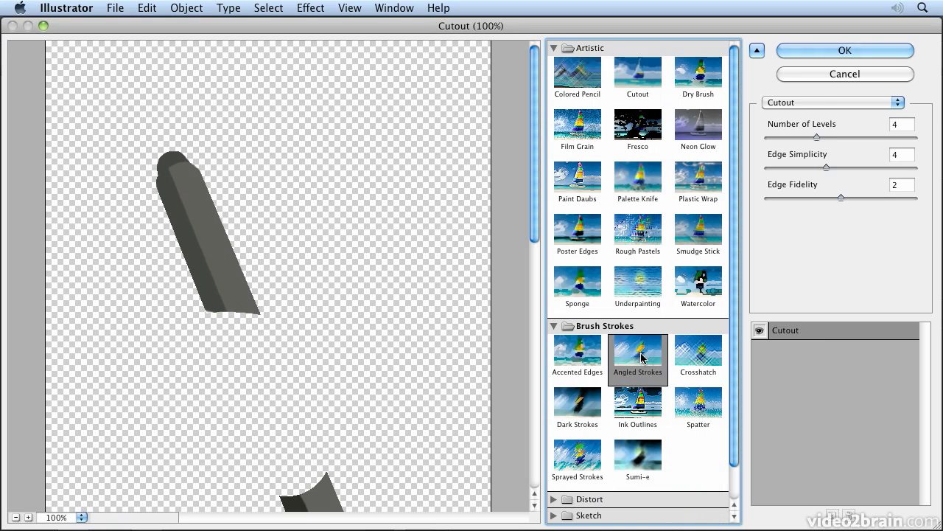
left_click(693, 382)
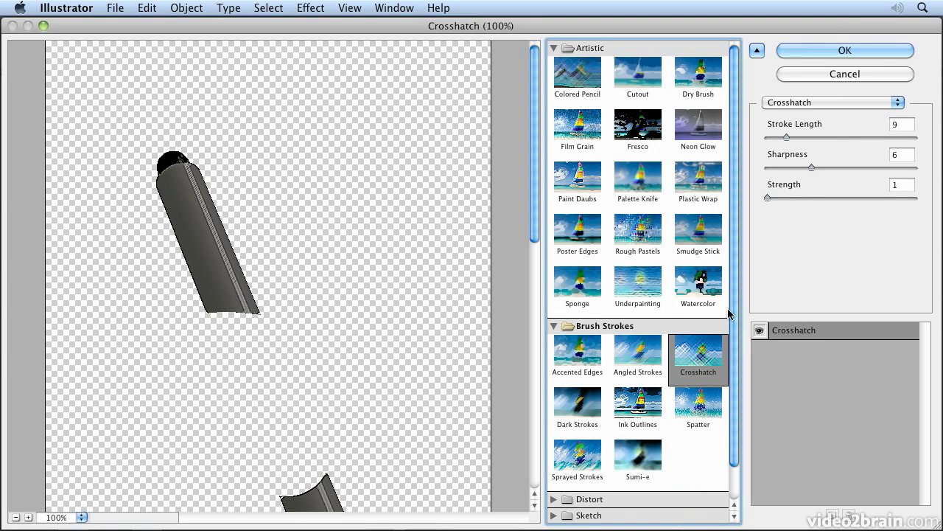
left_click(840, 51)
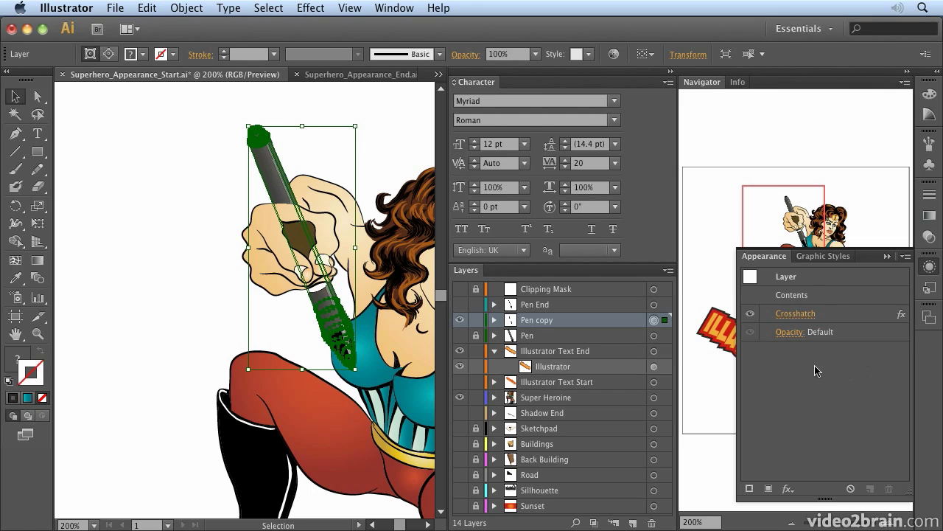
Step: Deselect to view the crosshatched pen, then retarget Pen copy to review its appearance
left_click(187, 304)
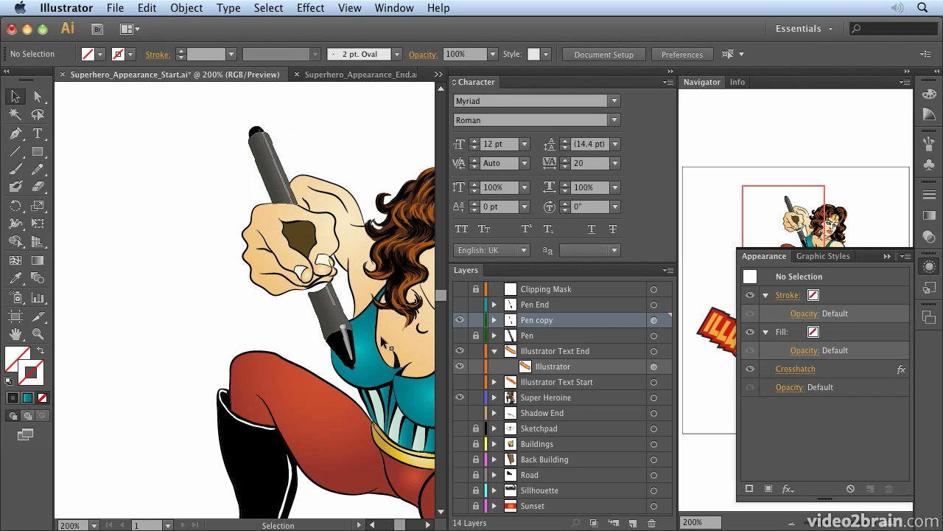
left_click(654, 320)
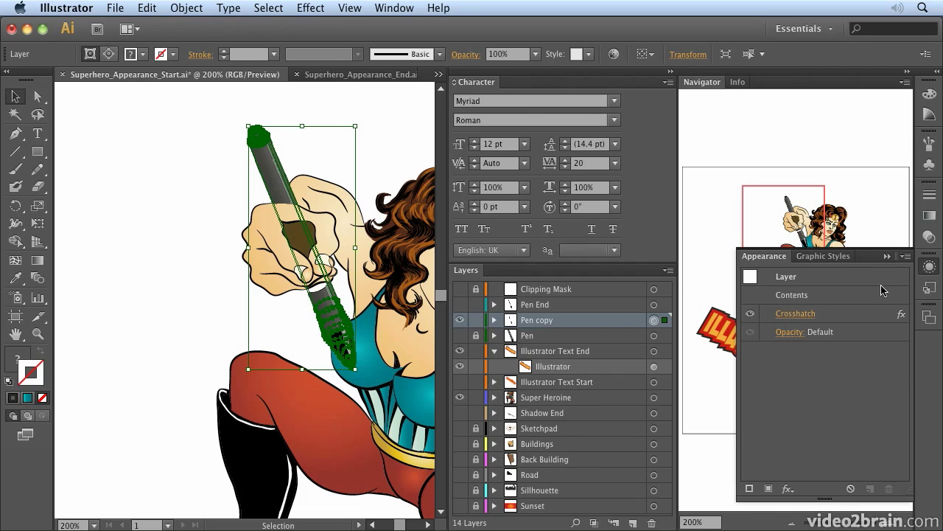
left_click(905, 257)
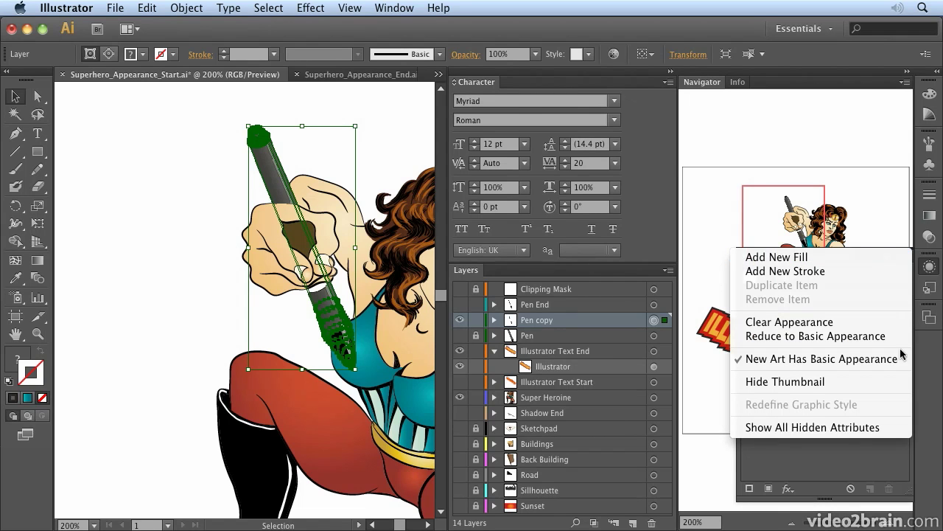
left_click(873, 471)
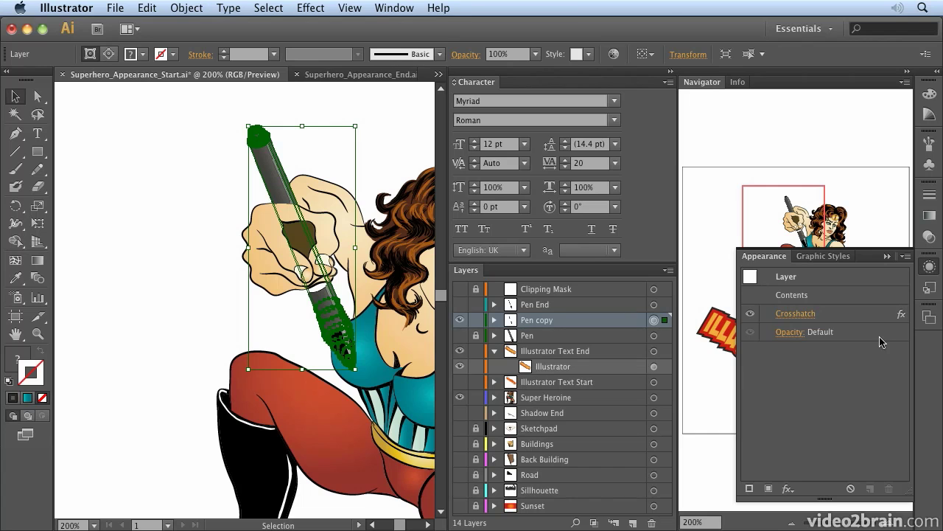
Step: Switch to Superhero_Appearance_End.ai and zoom in on the heroine's hand and pen
left_click(327, 74)
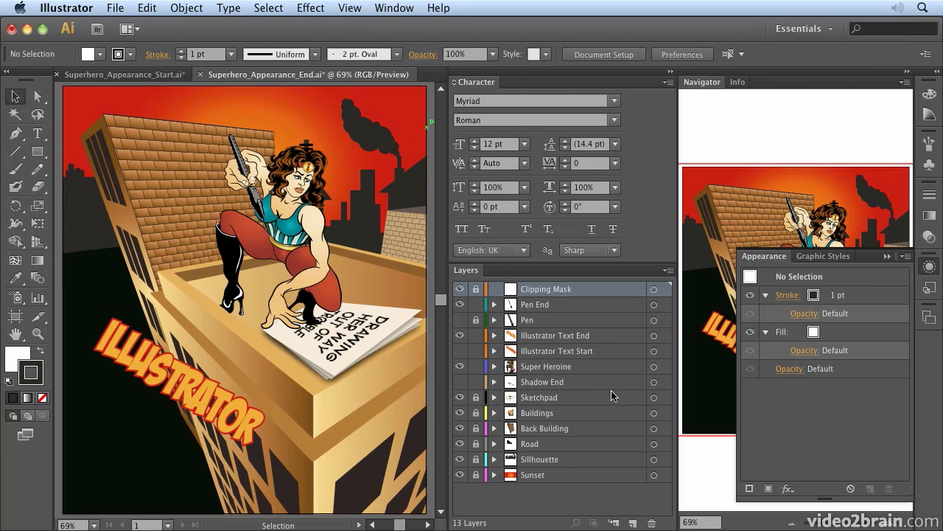
left_click(38, 333)
left_click(263, 178)
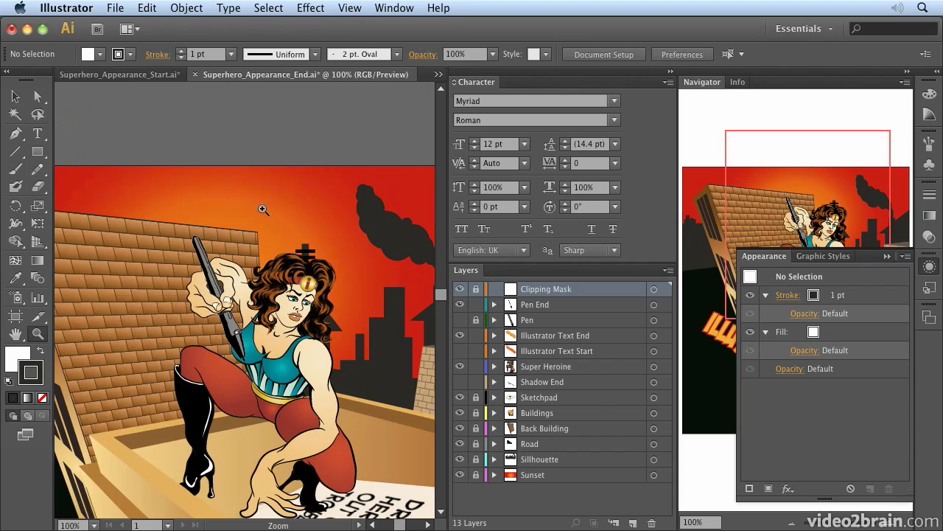